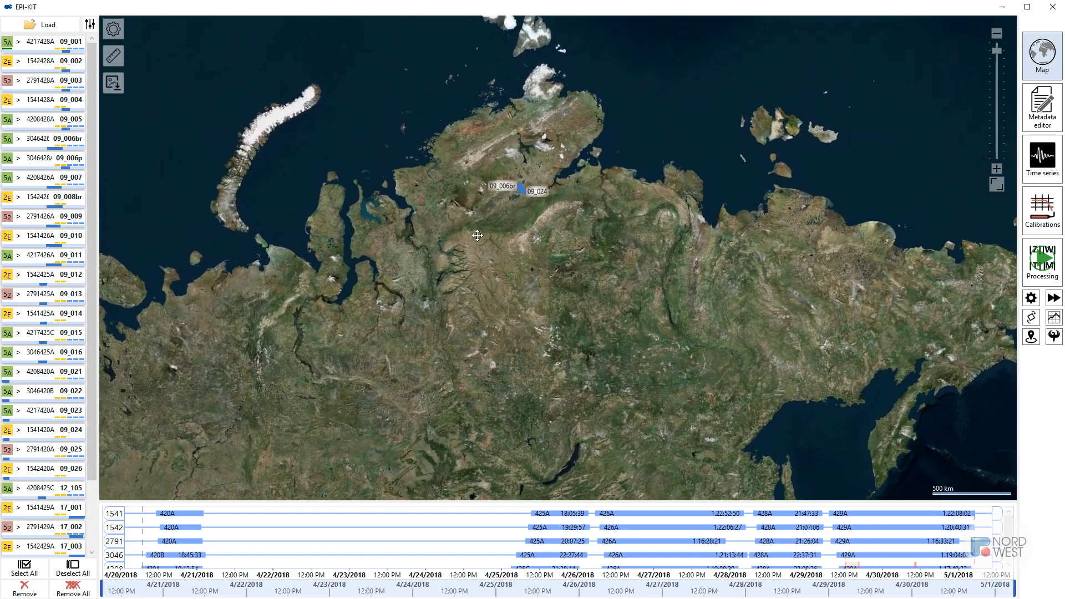
Step: Examine the locations of the survey sites along profiles 09 and 17 on the satellite map
{"action": "scroll", "coordinate": [519, 181], "scroll_direction": "up", "scroll_amount": 2}
{"action": "scroll", "coordinate": [515, 219], "scroll_direction": "up", "scroll_amount": 2}
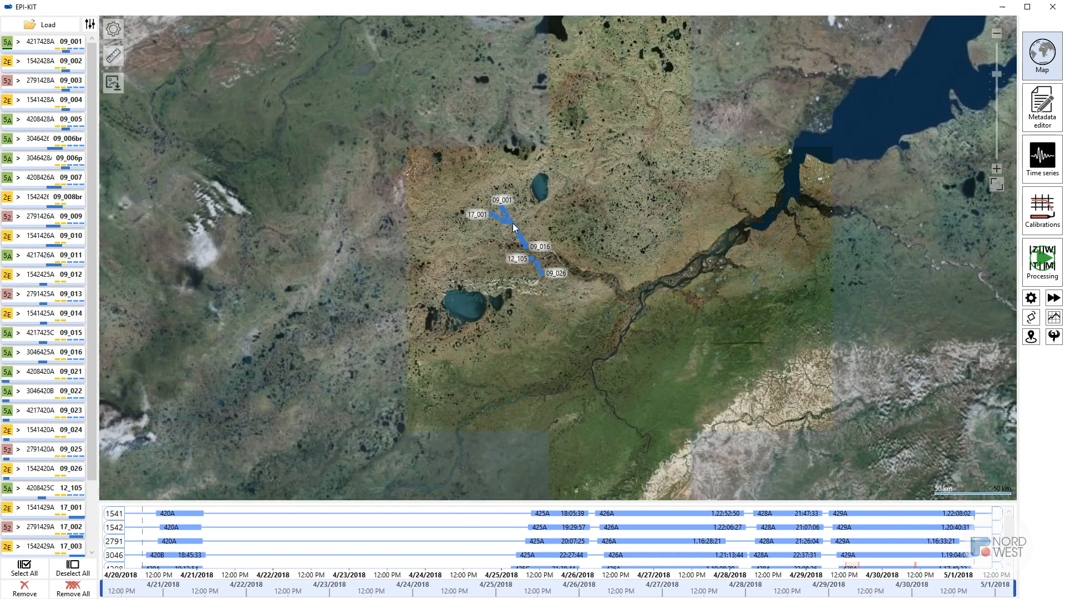
{"action": "scroll", "coordinate": [521, 238], "scroll_direction": "up", "scroll_amount": 1}
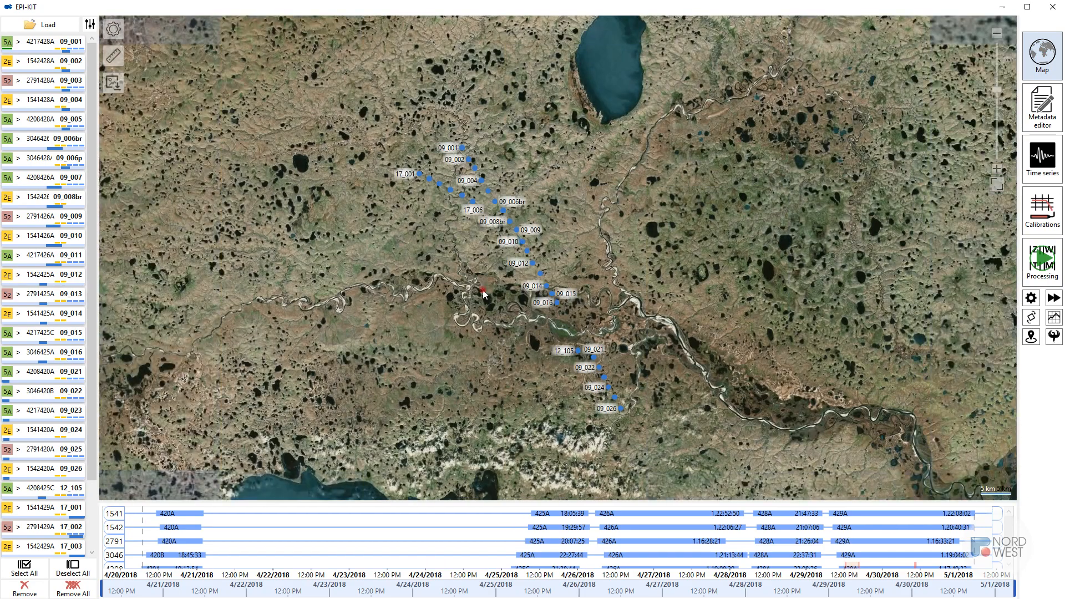
{"action": "scroll", "coordinate": [574, 262], "scroll_direction": "up", "scroll_amount": 1}
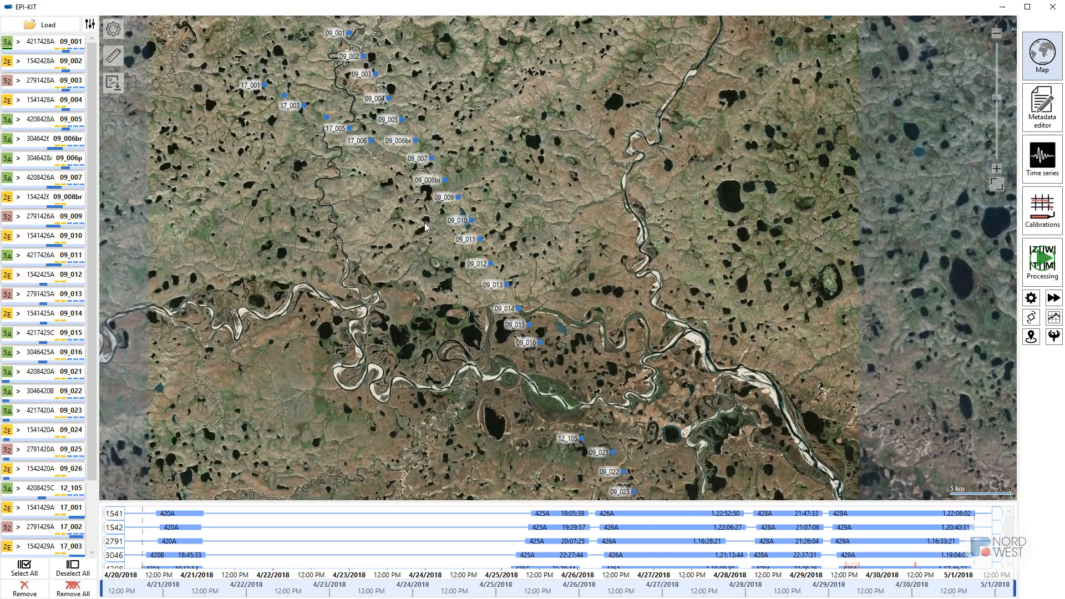
{"action": "left_click_drag", "start_coordinate": [424, 222], "coordinate": [380, 174]}
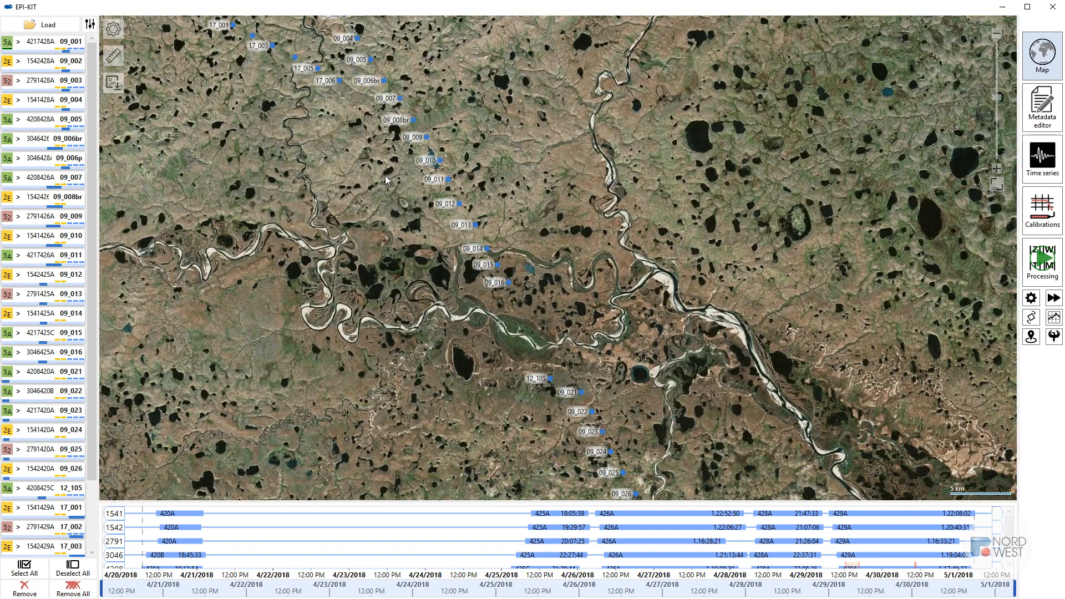
{"action": "scroll", "coordinate": [385, 175], "scroll_direction": "down", "scroll_amount": 1}
Step: Highlight the records from 09_001 to 09_006p one after another to locate them on the map and timeline
{"action": "left_click", "coordinate": [40, 43]}
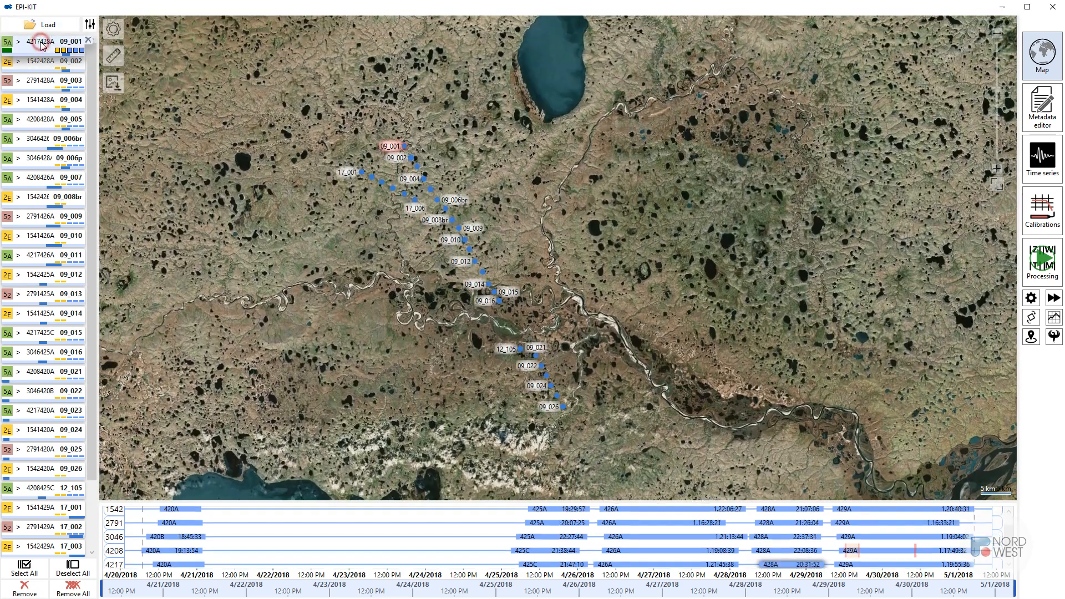
{"action": "left_click", "coordinate": [43, 62]}
{"action": "left_click", "coordinate": [42, 81]}
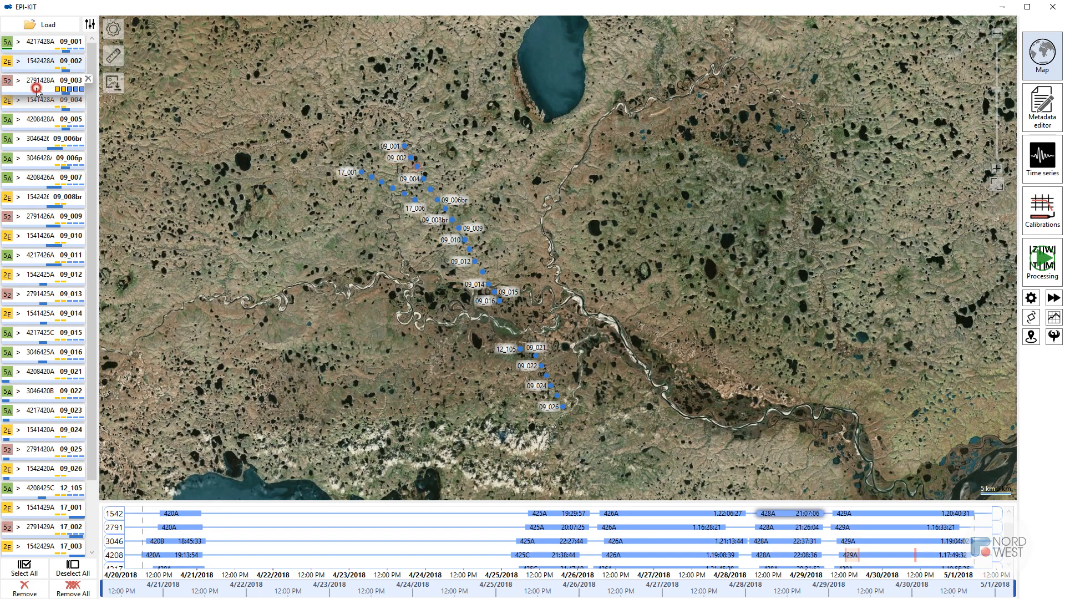
{"action": "left_click", "coordinate": [40, 101]}
{"action": "left_click", "coordinate": [39, 121]}
{"action": "left_click", "coordinate": [37, 139]}
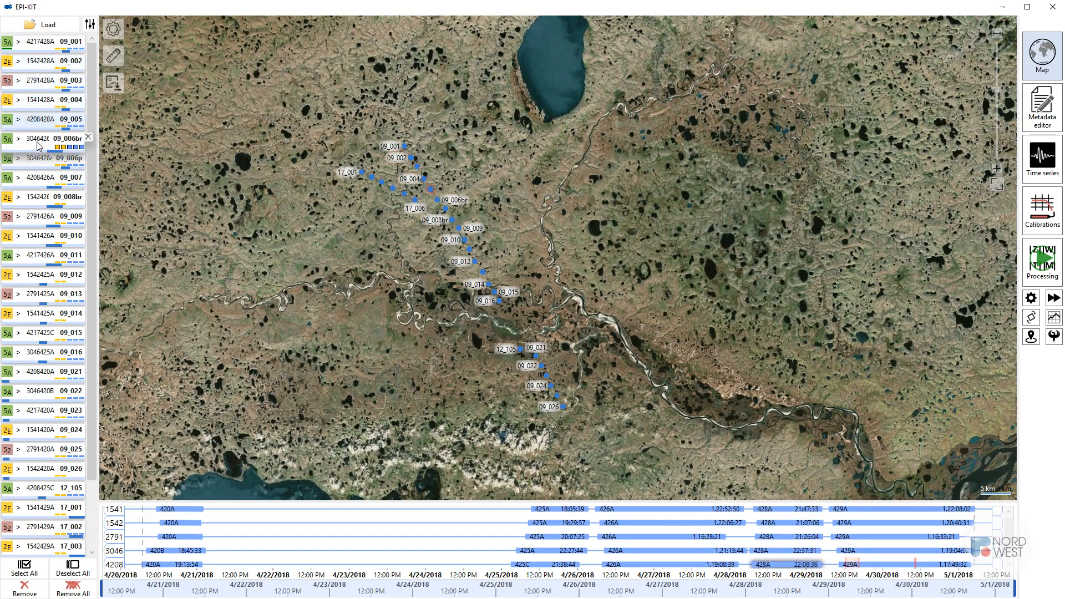
{"action": "left_click", "coordinate": [37, 161]}
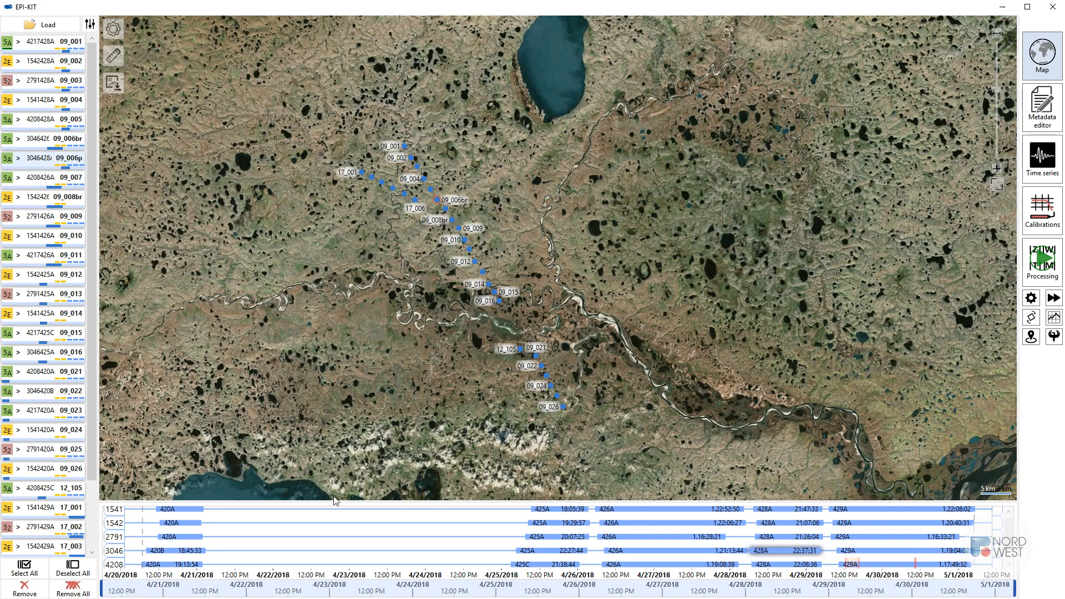
Step: Enlarge the recording timeline, inspect the period from about 4/25/2018 onward, and restore the full date range
{"action": "left_click_drag", "start_coordinate": [333, 502], "coordinate": [334, 477]}
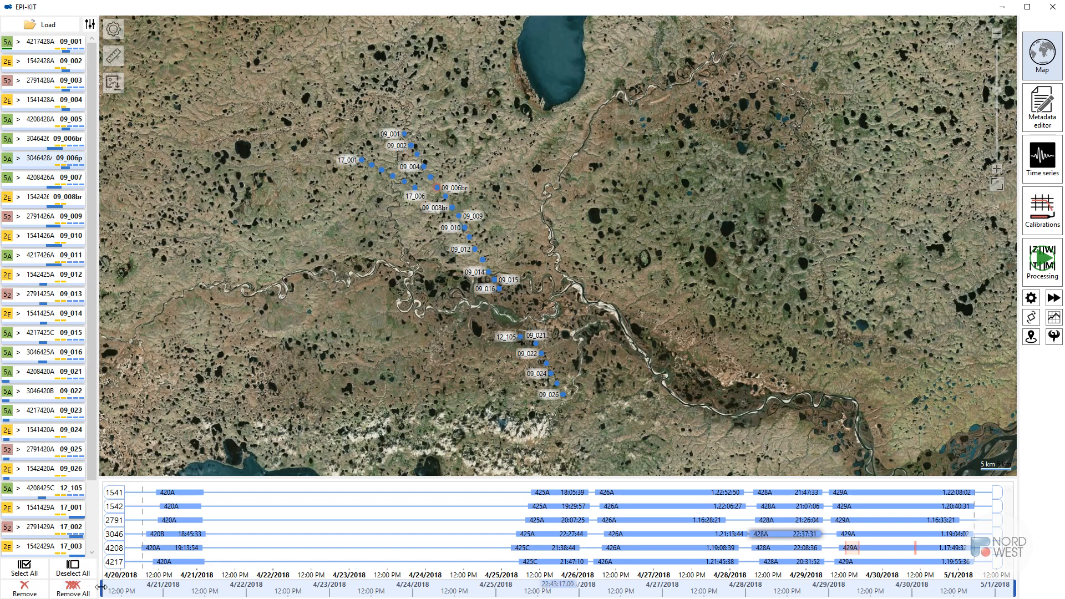
{"action": "left_click_drag", "start_coordinate": [102, 587], "coordinate": [486, 595]}
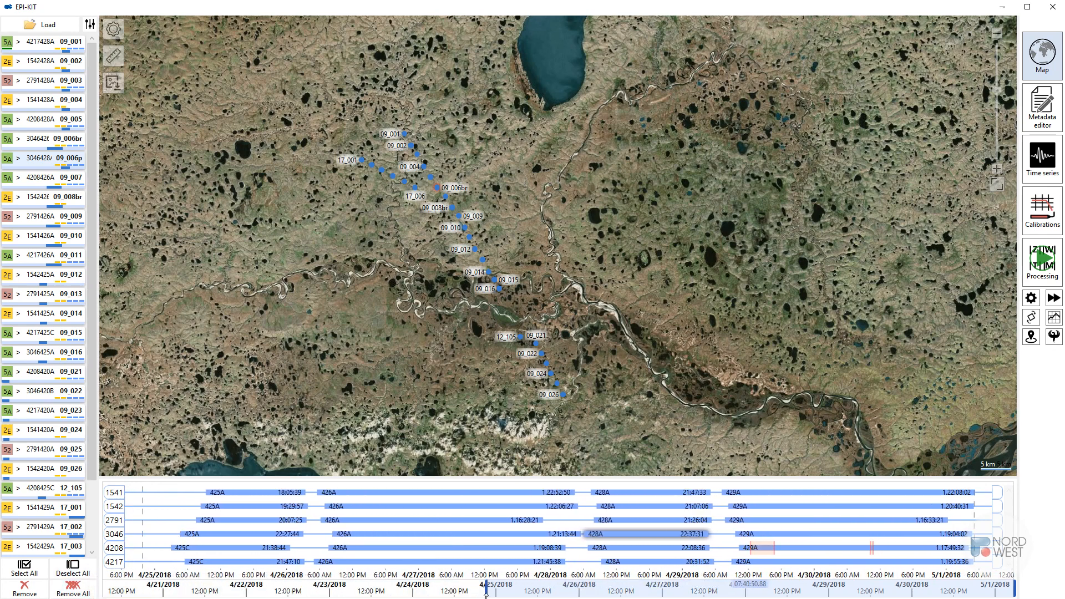
{"action": "left_click_drag", "start_coordinate": [574, 594], "coordinate": [607, 594]}
{"action": "left_click_drag", "start_coordinate": [486, 588], "coordinate": [103, 589]}
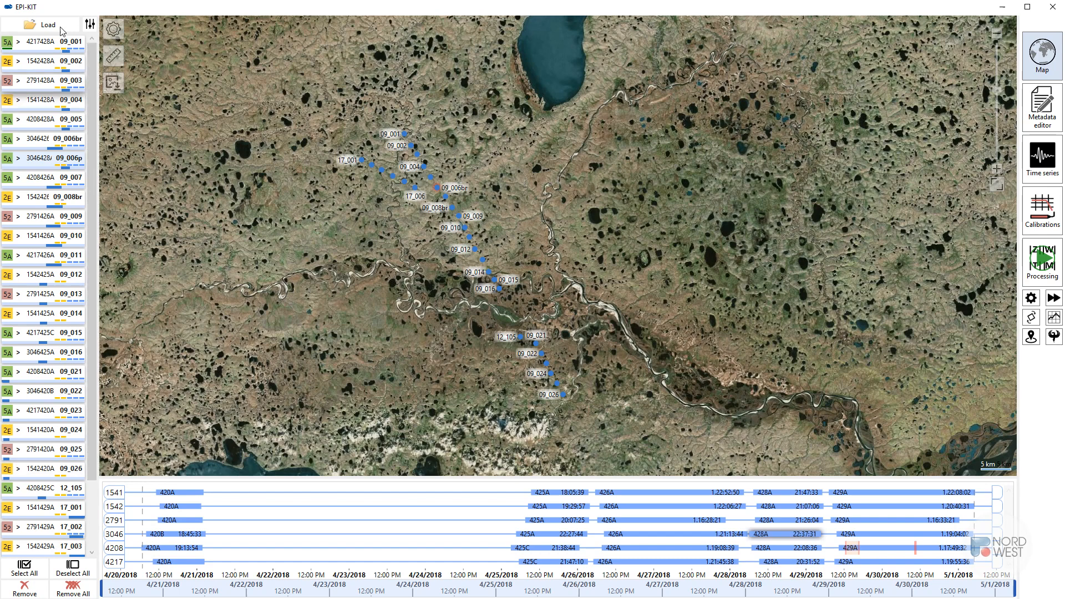
Step: Sort the record list by Start time instead of Site Name
{"action": "left_click", "coordinate": [89, 25]}
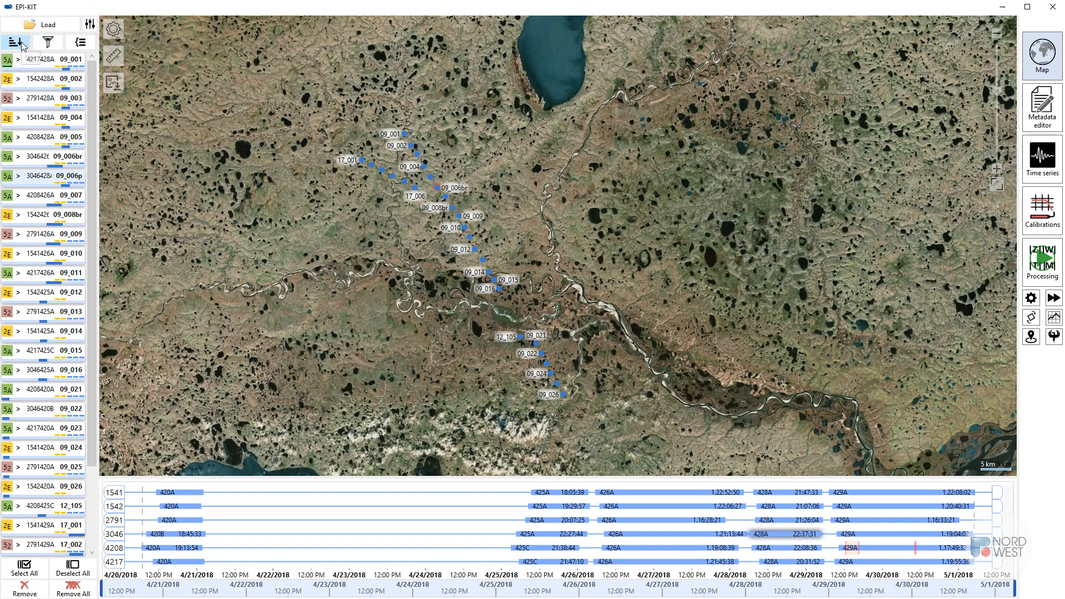
{"action": "left_click", "coordinate": [15, 43]}
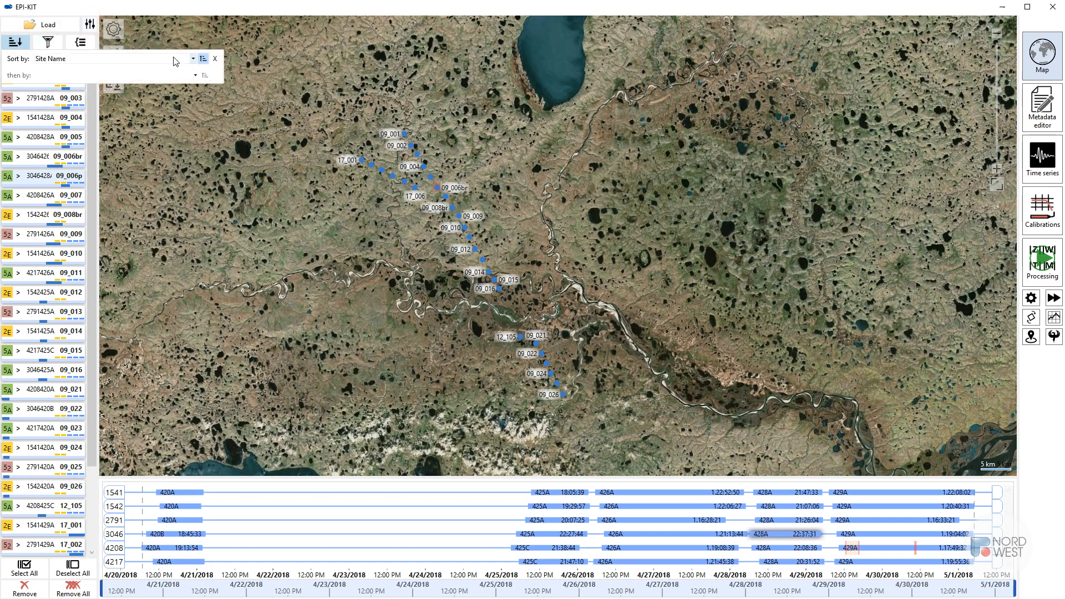
{"action": "left_click", "coordinate": [194, 59]}
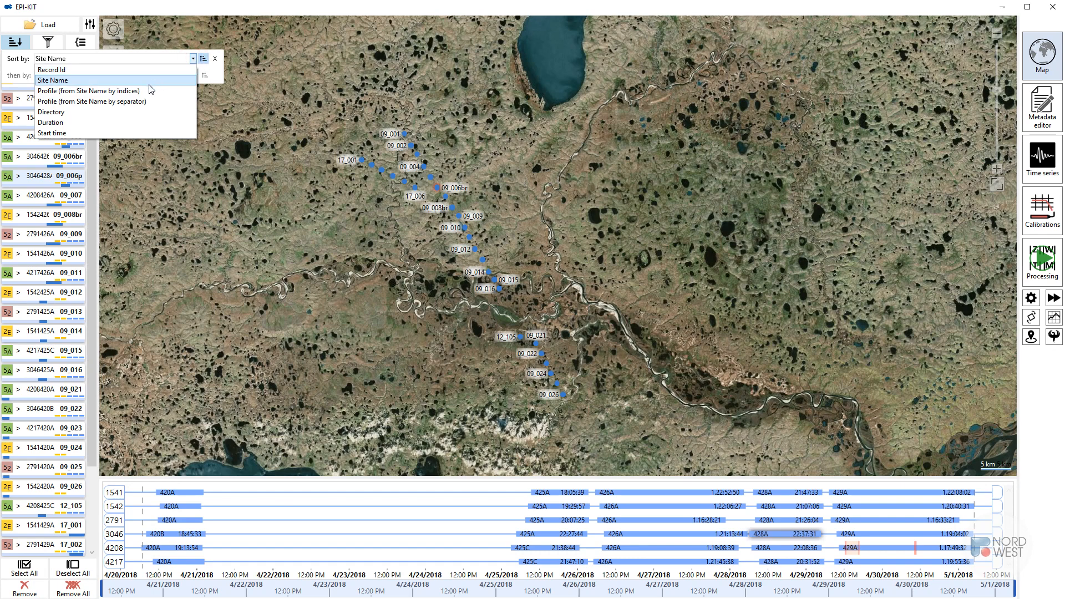
{"action": "left_click", "coordinate": [78, 133]}
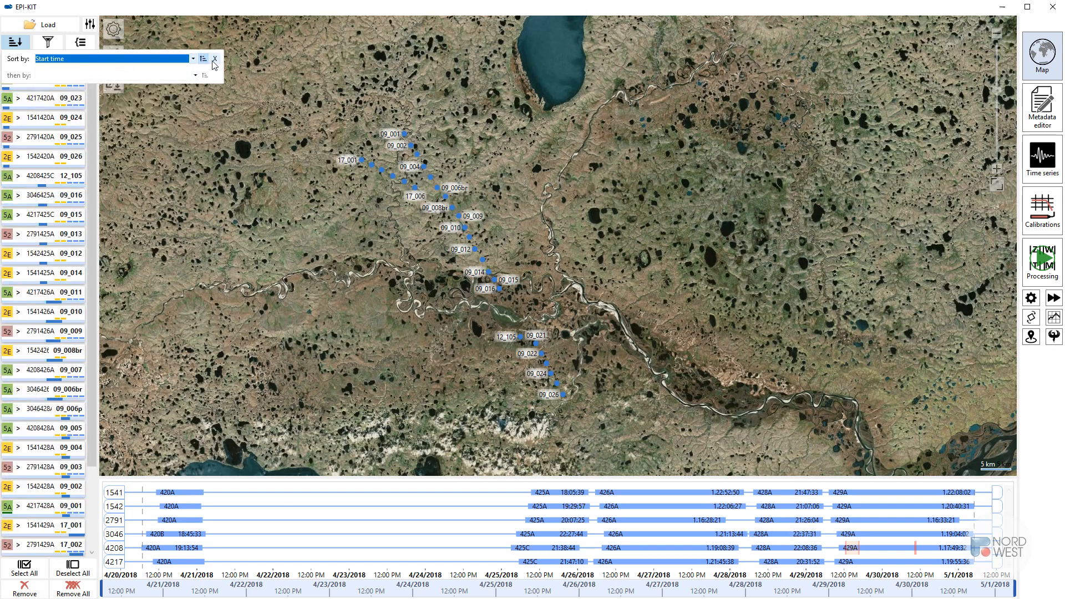
{"action": "left_click", "coordinate": [22, 46]}
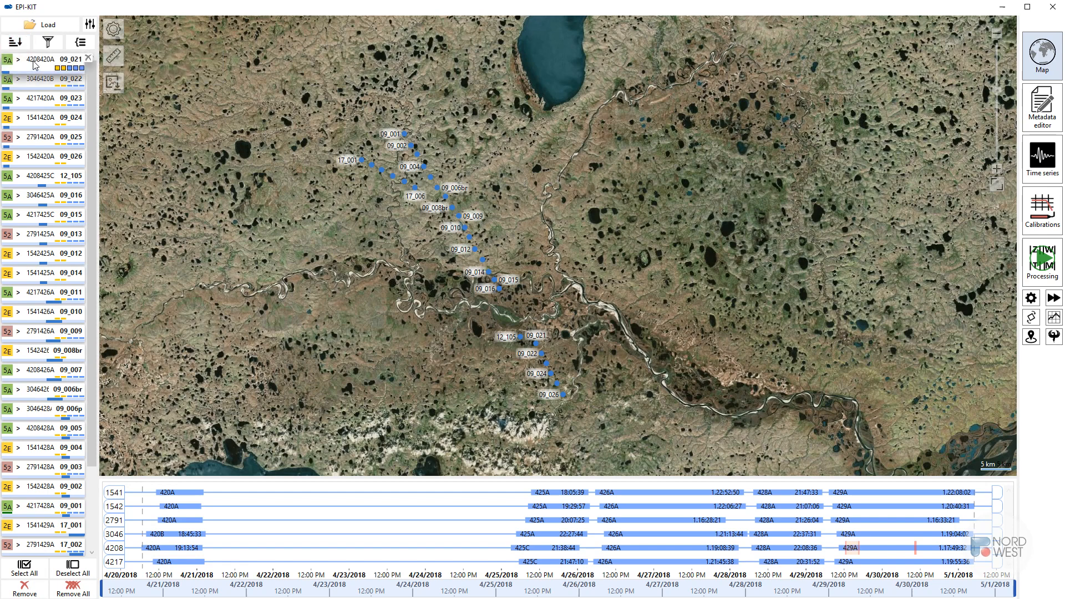
Step: Remove the six records of sites 09_021 to 09_026 from the record list
{"action": "left_click", "coordinate": [33, 64]}
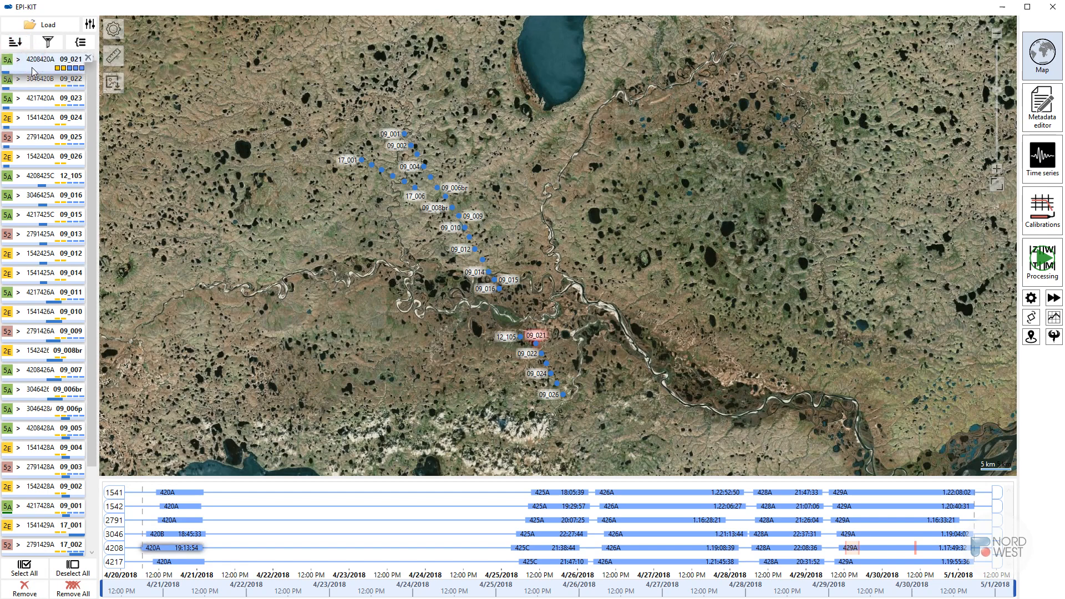
{"action": "left_click", "coordinate": [30, 161], "text": "shift"}
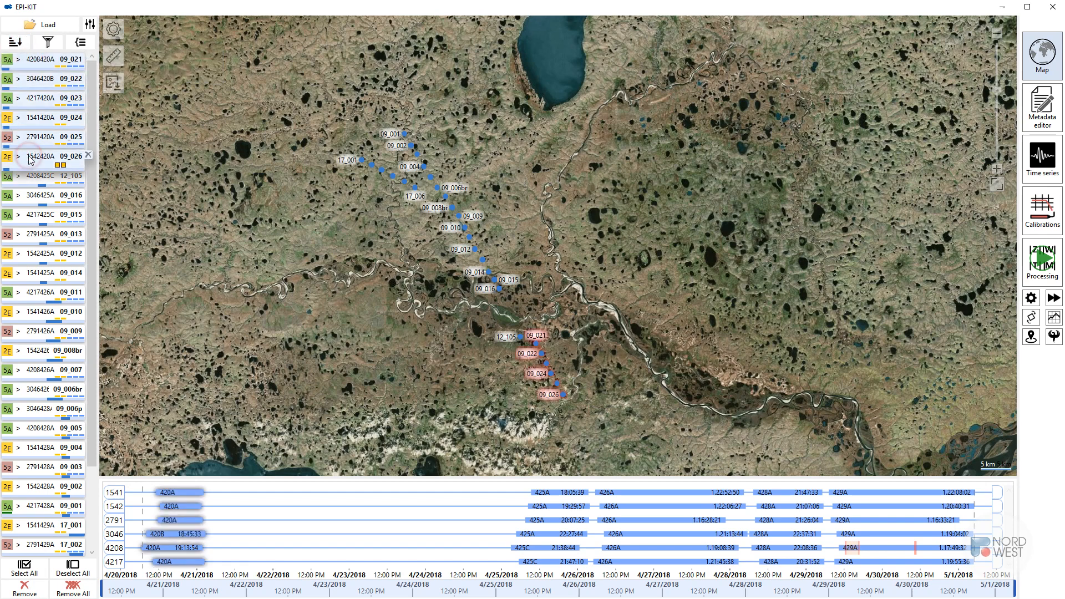
{"action": "left_click", "coordinate": [35, 589]}
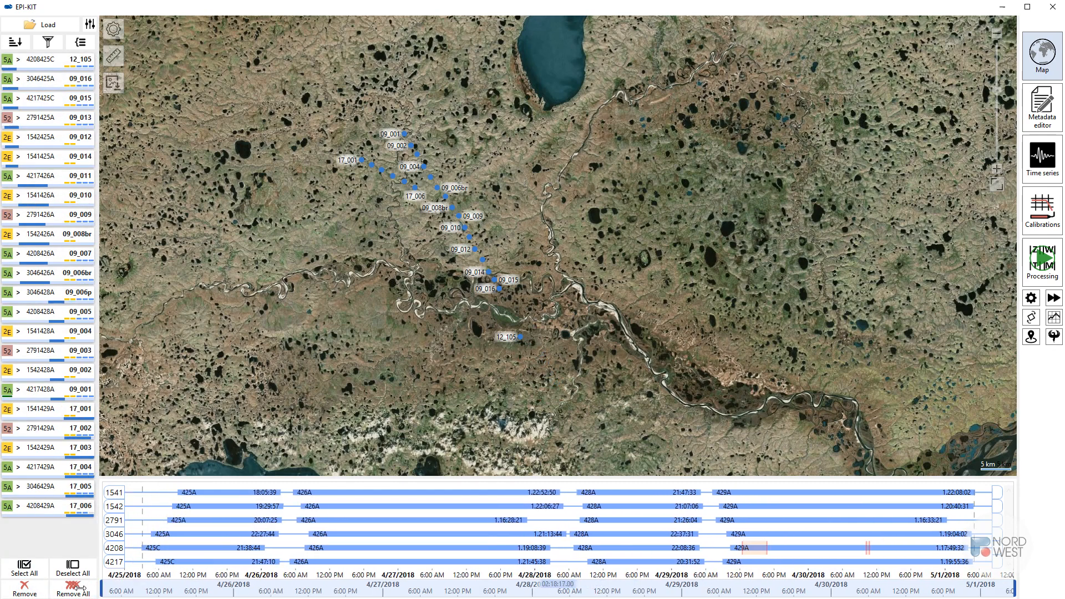
Step: Review the remaining records in the metadata editor, collapsing the Additional and Misc. sections to focus on the Major parameters
{"action": "left_click_drag", "start_coordinate": [405, 291], "coordinate": [411, 325]}
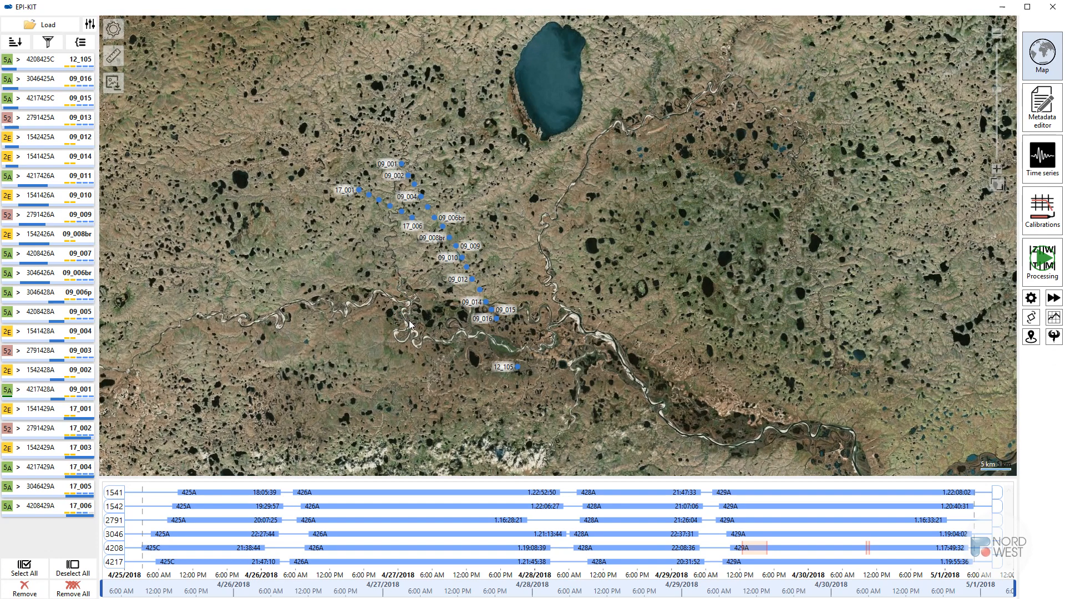
{"action": "scroll", "coordinate": [445, 270], "scroll_direction": "up", "scroll_amount": 2}
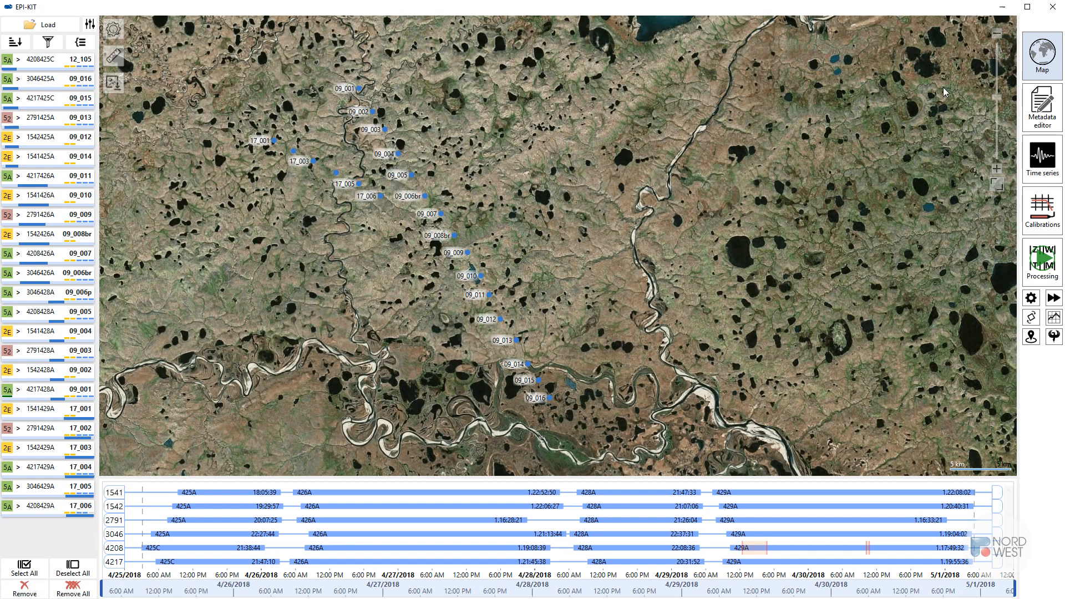
{"action": "left_click", "coordinate": [1037, 111]}
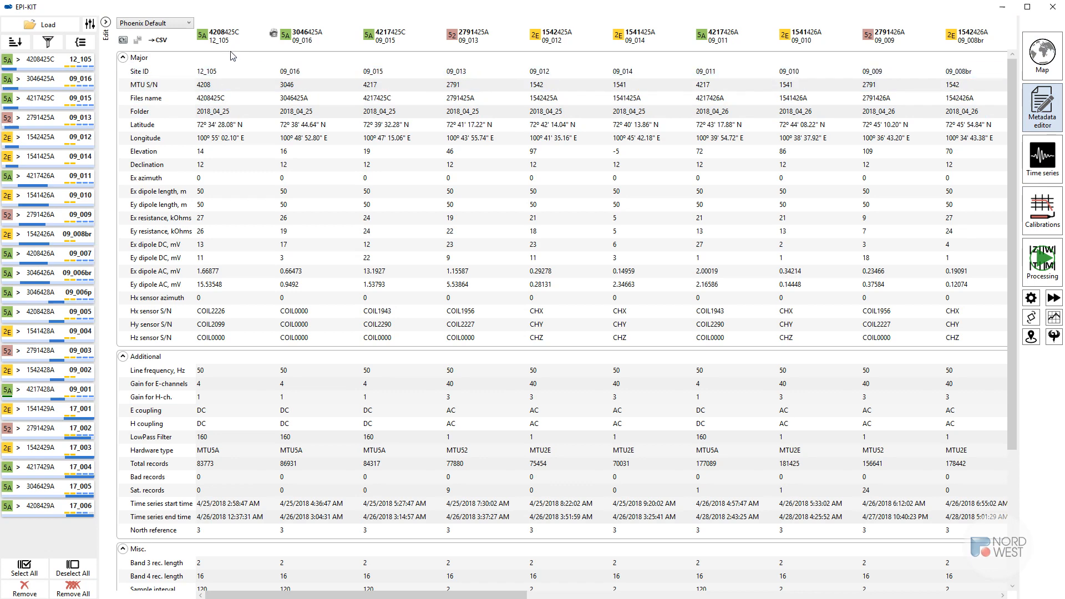
{"action": "left_click", "coordinate": [213, 72]}
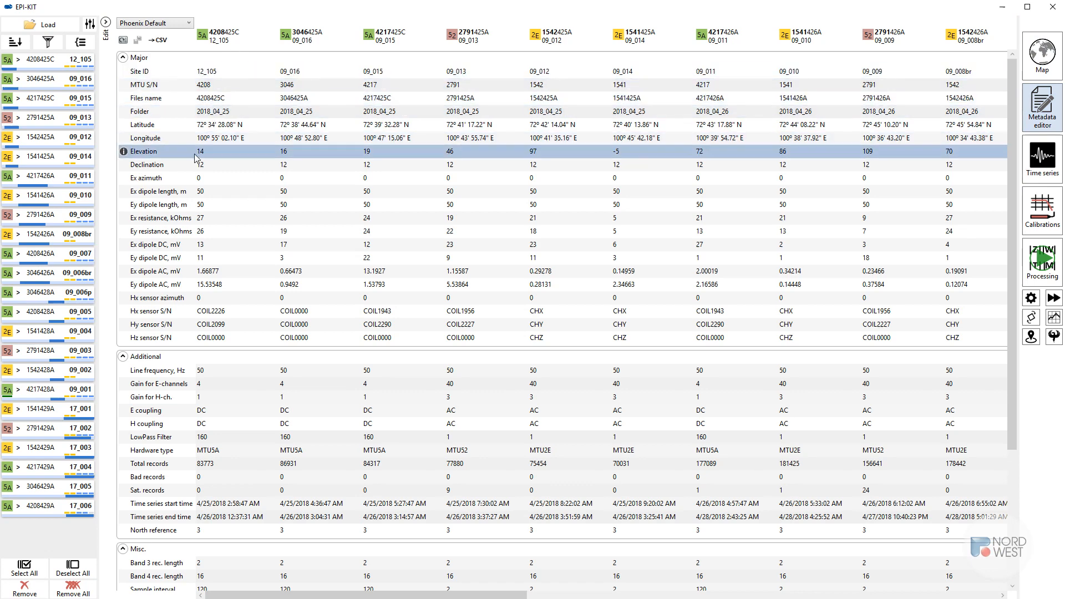
{"action": "left_click", "coordinate": [123, 359]}
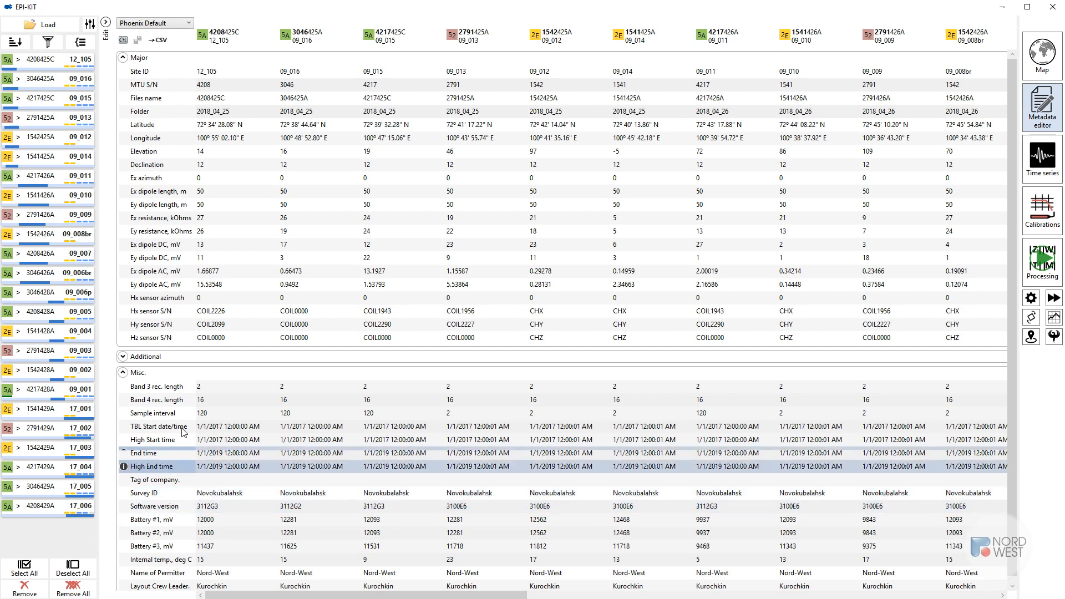
{"action": "left_click", "coordinate": [124, 373]}
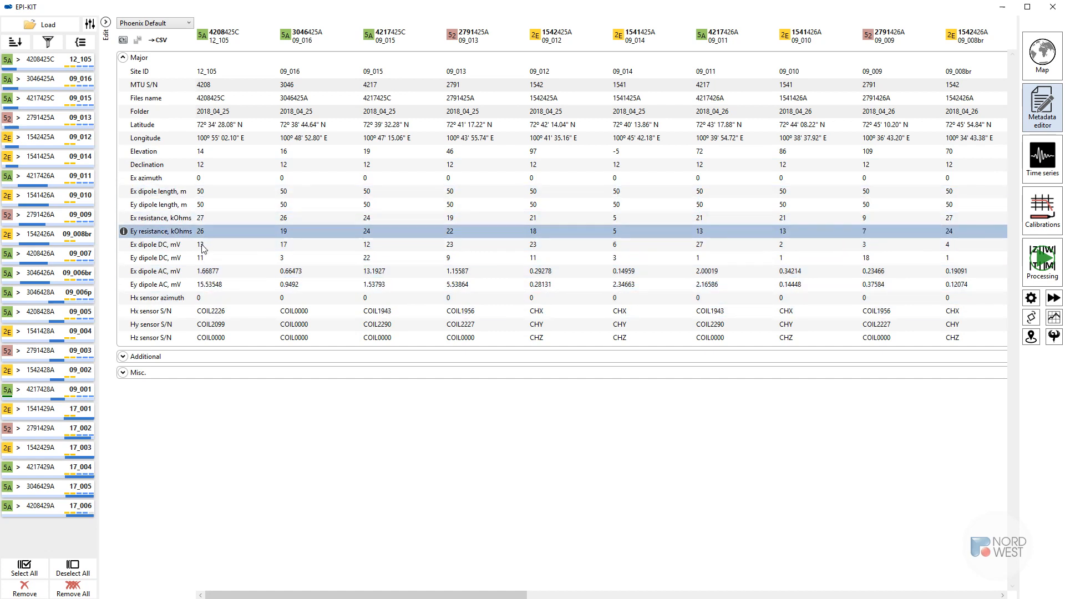
Step: Set up processing for record 12_105 by adding the calibration folder 2018_04_19_field, and collapse the Calibrations section
{"action": "left_click", "coordinate": [1042, 264]}
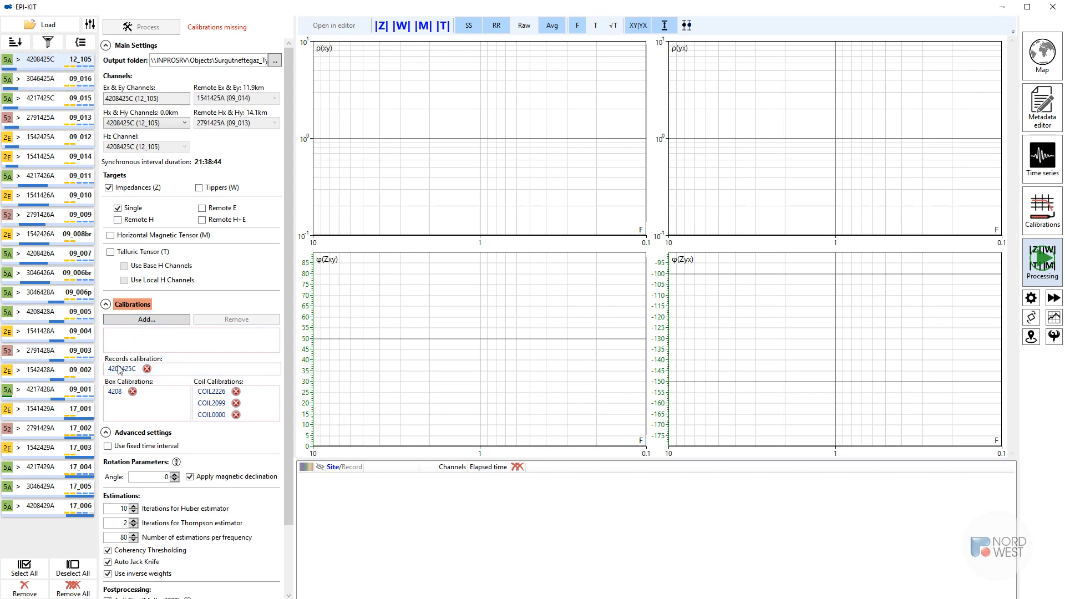
{"action": "left_click", "coordinate": [163, 320]}
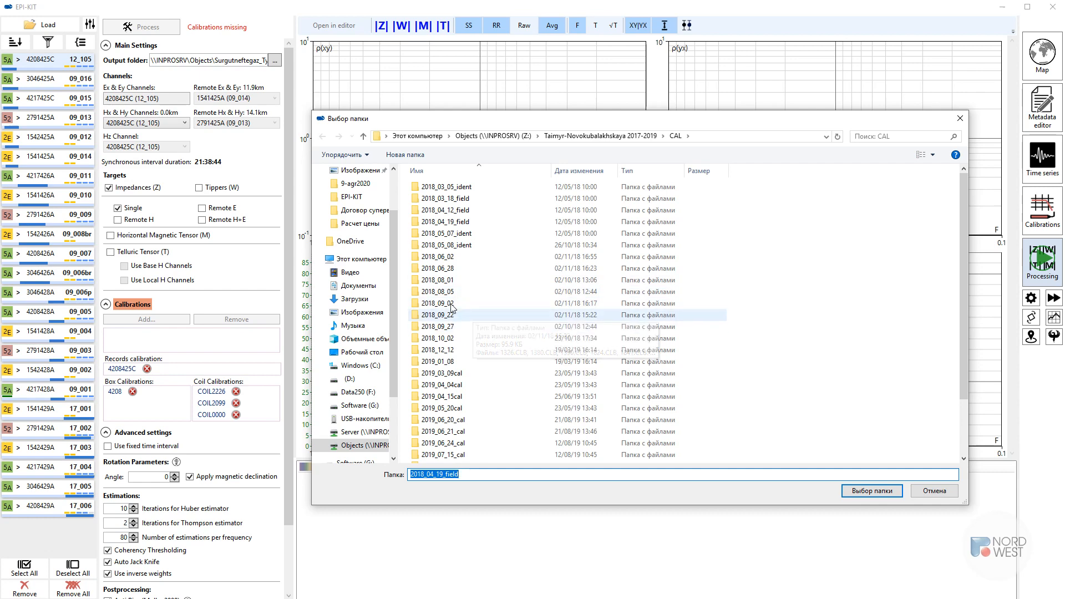
{"action": "left_click", "coordinate": [459, 221]}
{"action": "left_click", "coordinate": [868, 492]}
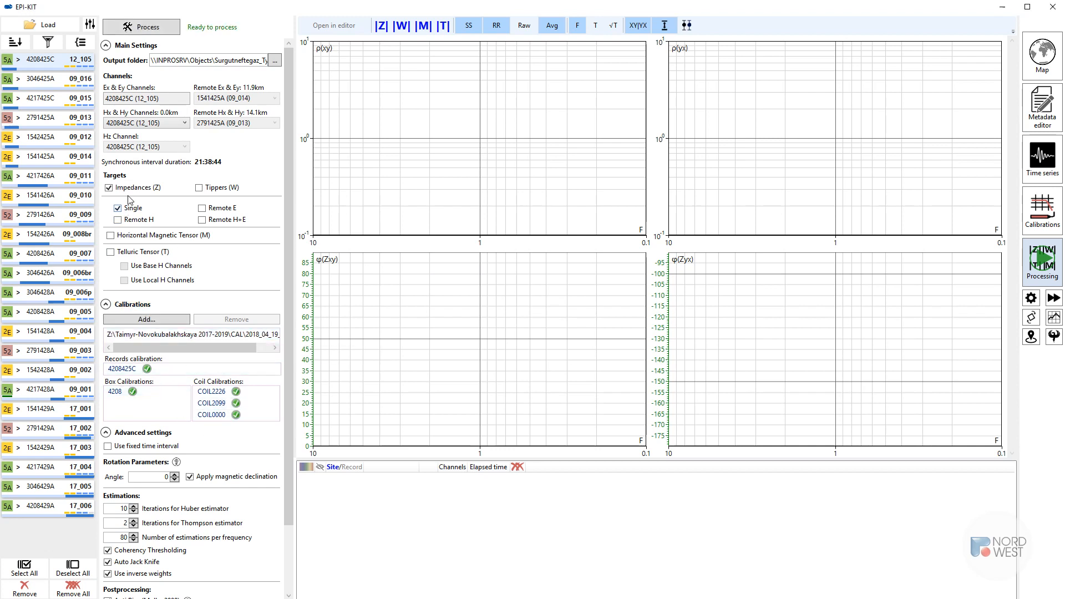
{"action": "left_click", "coordinate": [106, 304]}
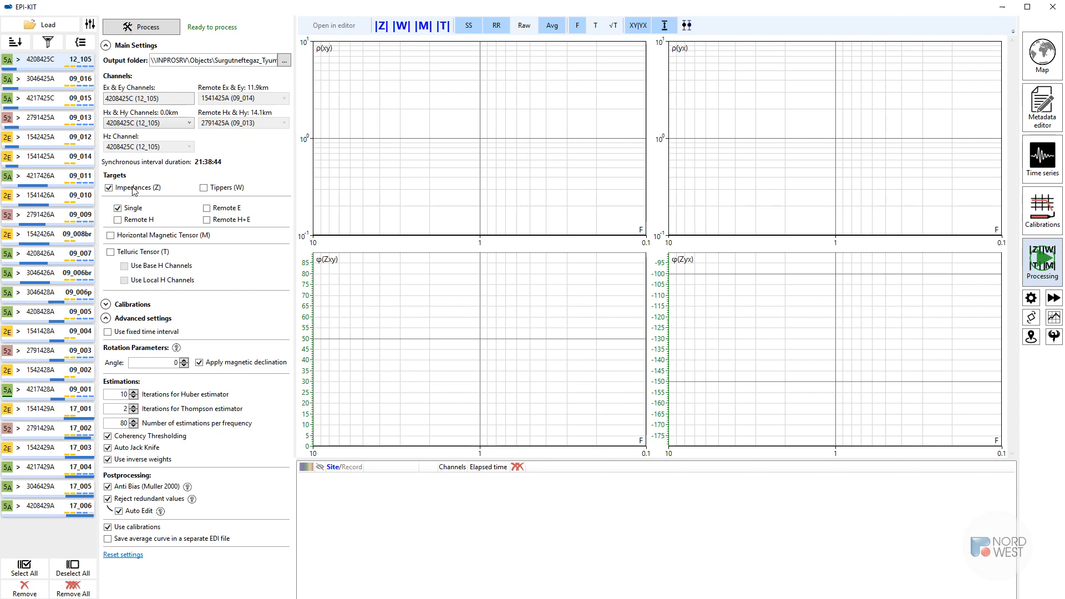
Step: Start Single impedance (Z) processing for record 12_105, and queue records 09_016 and 09_015 with the same settings
{"action": "left_click", "coordinate": [156, 33]}
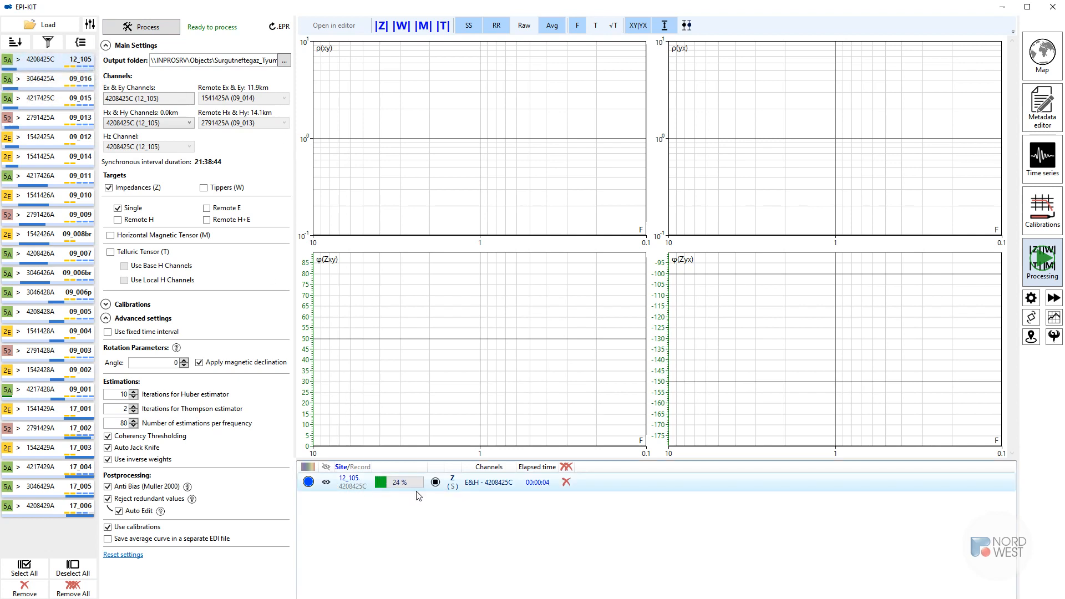
{"action": "left_click", "coordinate": [41, 85]}
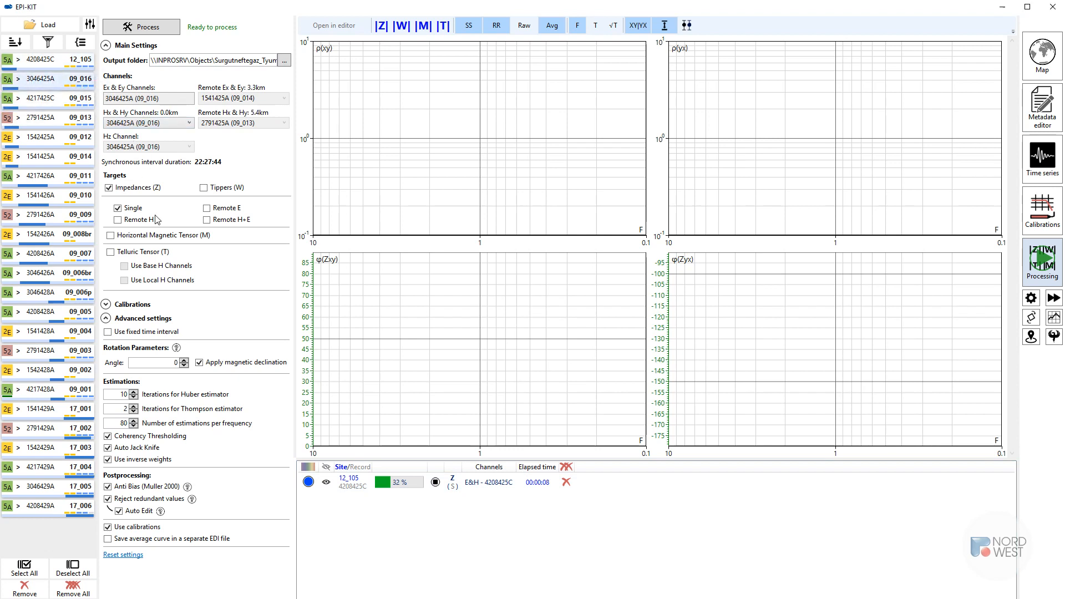
{"action": "left_click", "coordinate": [144, 27]}
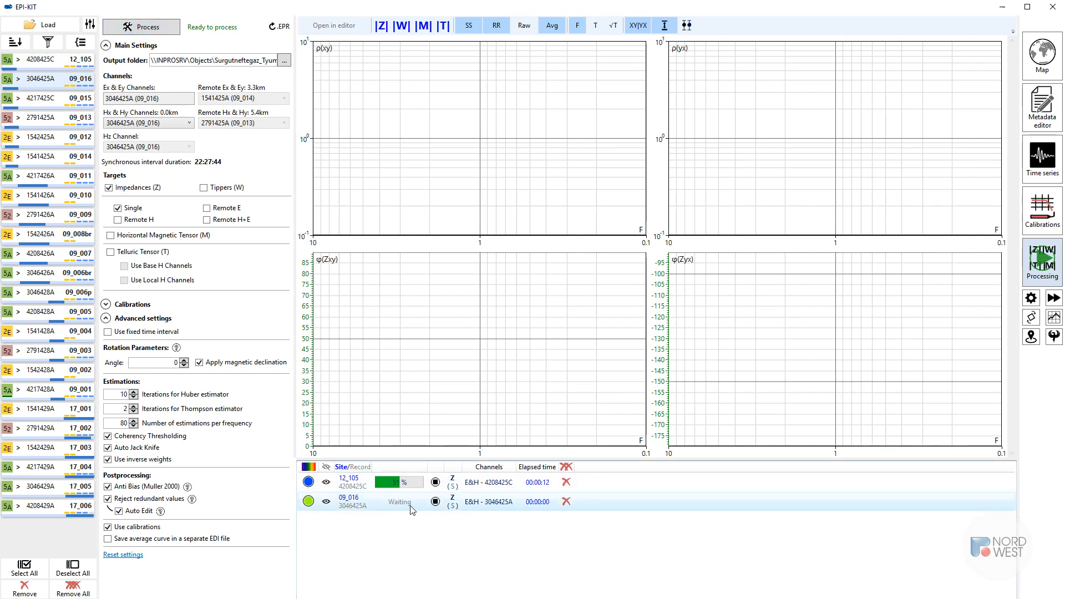
{"action": "left_click", "coordinate": [37, 97]}
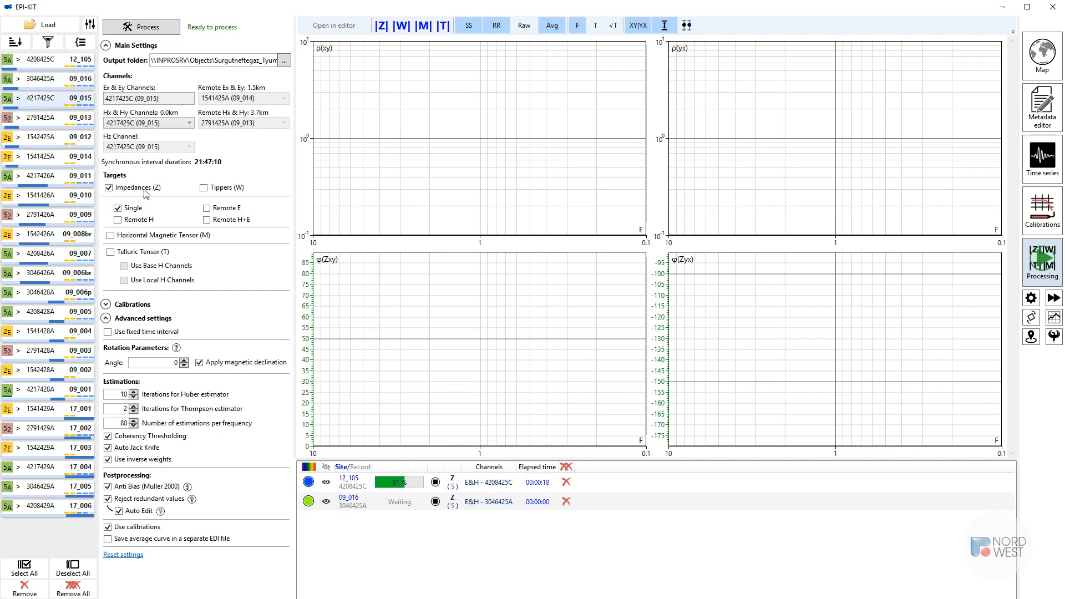
{"action": "left_click", "coordinate": [154, 31]}
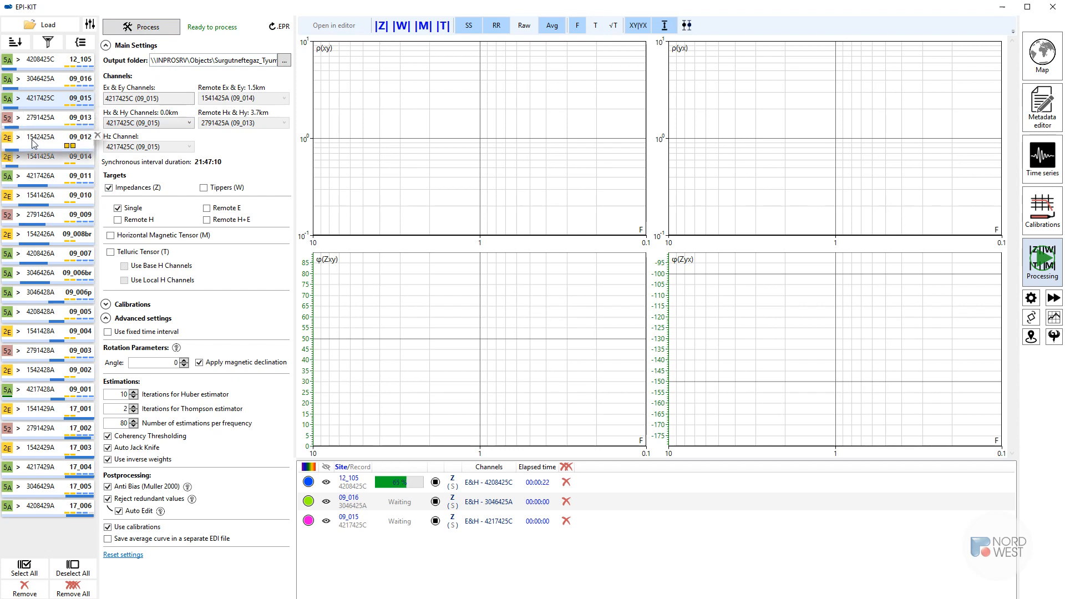
Step: Queue record 09_013 for single impedance processing, and record 09_012 using the Hx and Hy channels of 2791425A (09_013)
{"action": "left_click", "coordinate": [37, 118]}
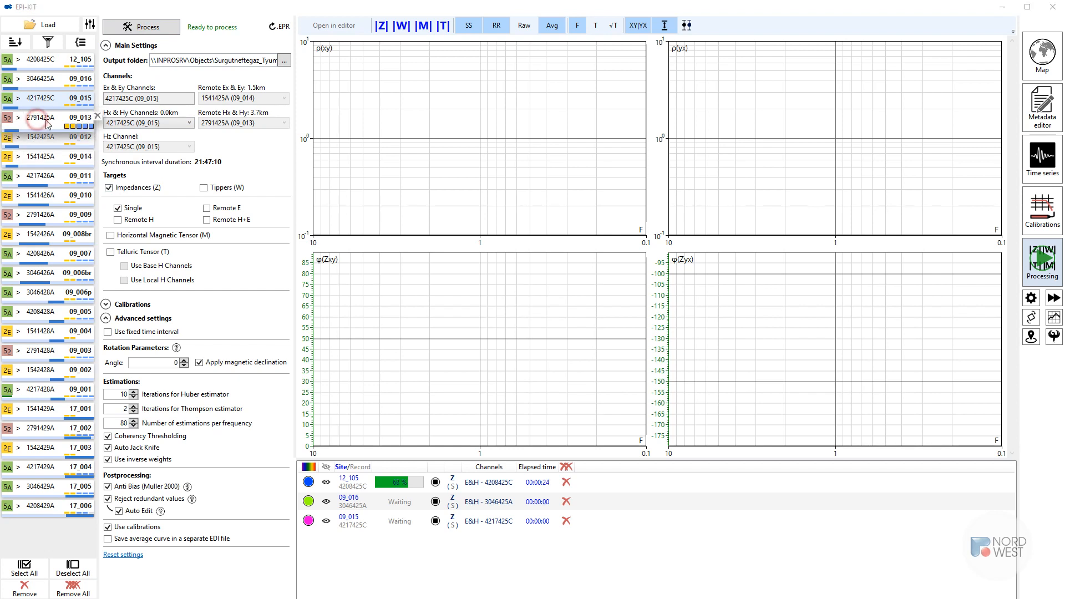
{"action": "left_click", "coordinate": [138, 28]}
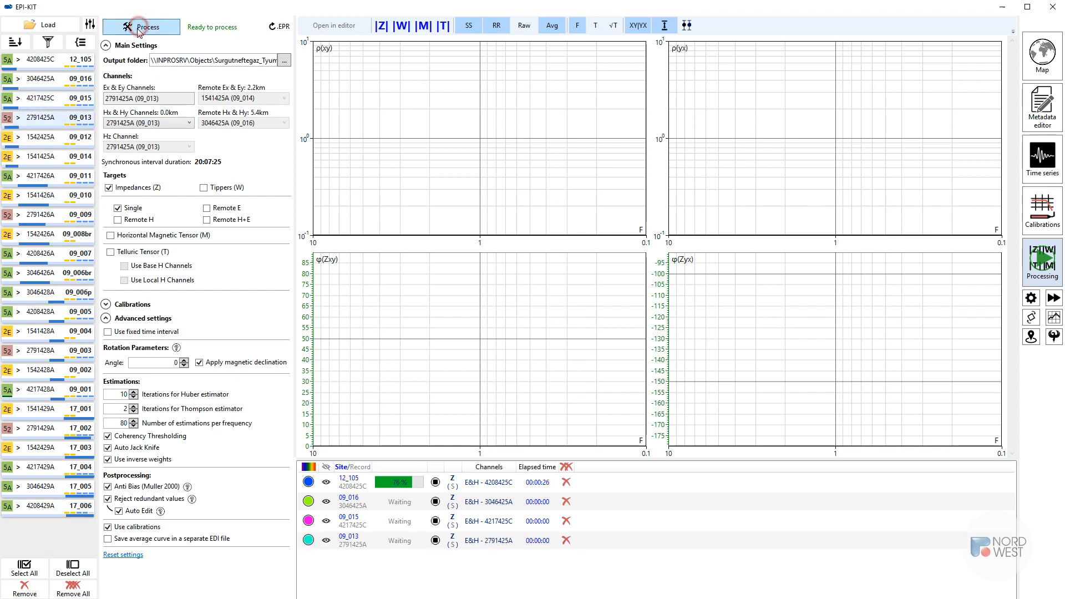
{"action": "left_click", "coordinate": [39, 139]}
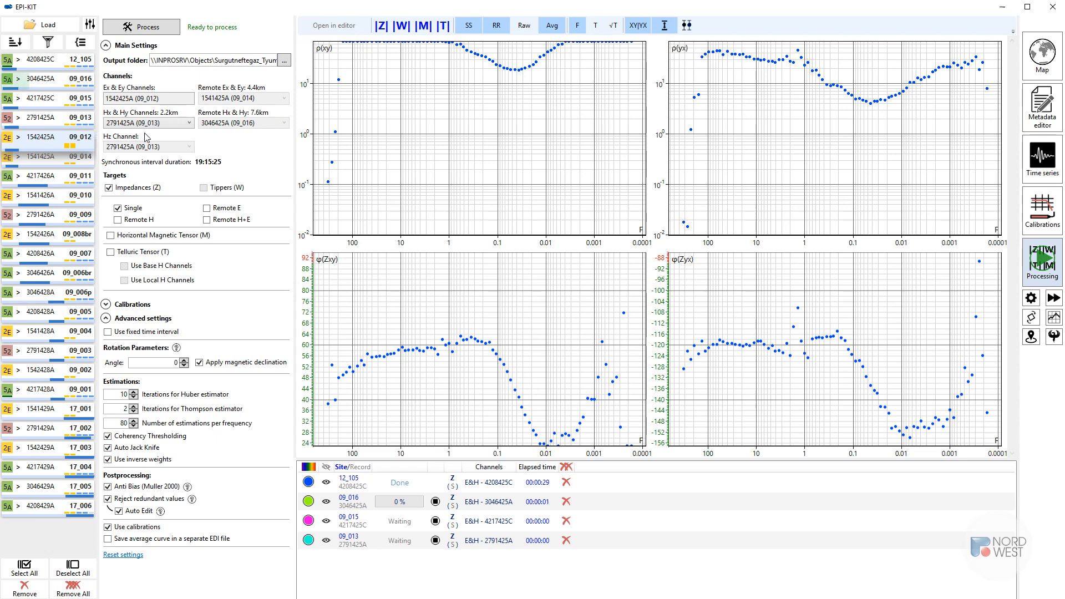
{"action": "left_click", "coordinate": [139, 100]}
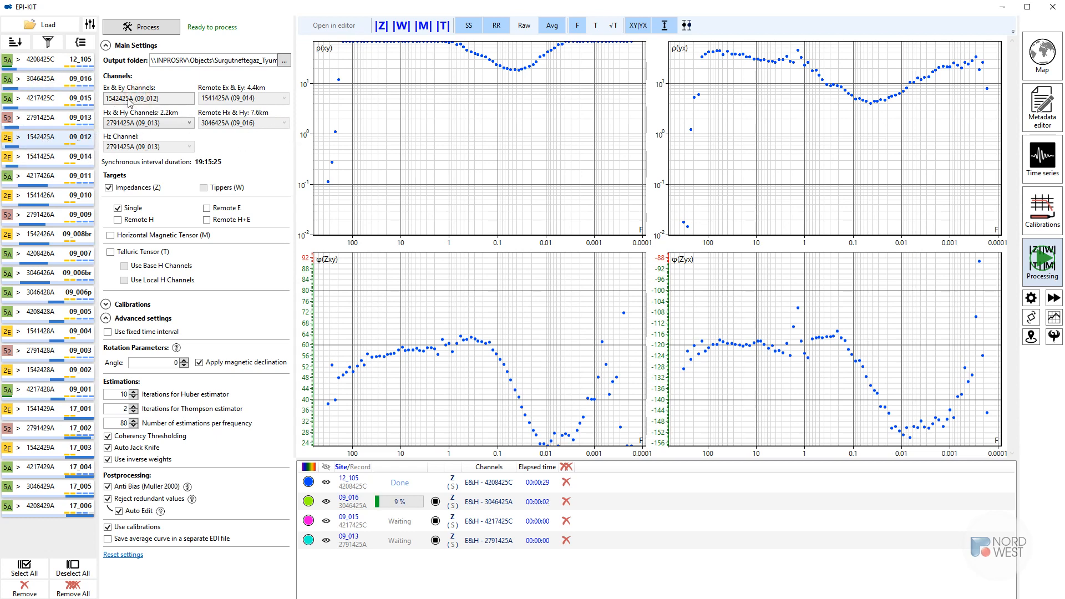
{"action": "left_click_drag", "start_coordinate": [57, 139], "coordinate": [60, 145]}
{"action": "left_click_drag", "start_coordinate": [117, 126], "coordinate": [122, 124]}
{"action": "left_click", "coordinate": [128, 123]}
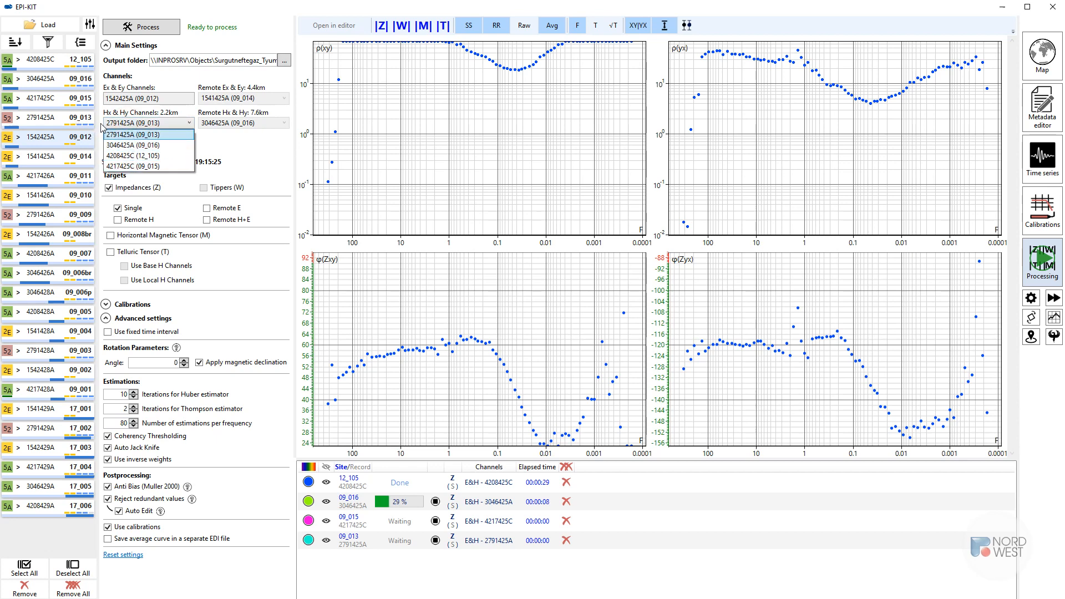
{"action": "left_click", "coordinate": [158, 138]}
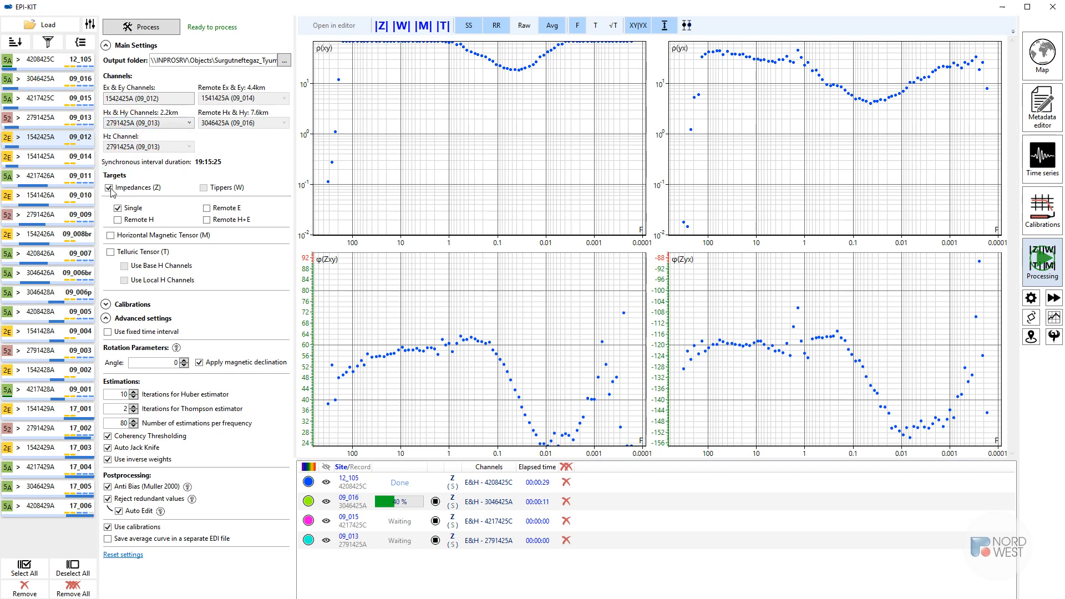
{"action": "left_click", "coordinate": [148, 27]}
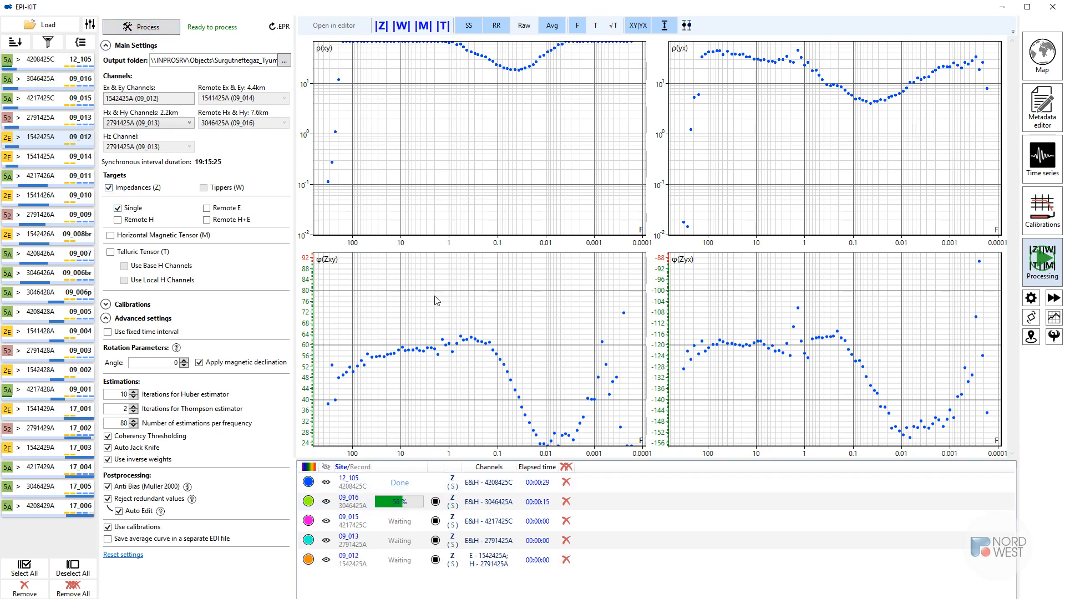
Step: Examine the shape of the apparent resistivity and phase curves processed for record 12_105
{"action": "left_click", "coordinate": [463, 164]}
{"action": "left_click", "coordinate": [464, 150]}
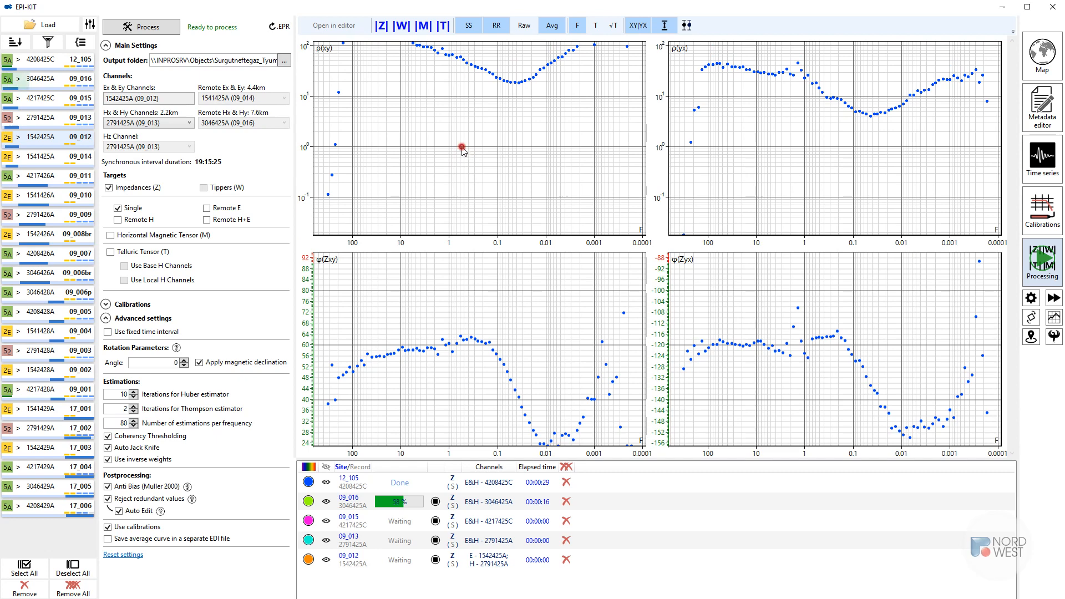
{"action": "scroll", "coordinate": [471, 169], "scroll_direction": "down", "scroll_amount": 1}
{"action": "left_click_drag", "start_coordinate": [489, 164], "coordinate": [488, 195]}
{"action": "scroll", "coordinate": [495, 303], "scroll_direction": "down", "scroll_amount": 5}
{"action": "left_click_drag", "start_coordinate": [538, 305], "coordinate": [538, 288]}
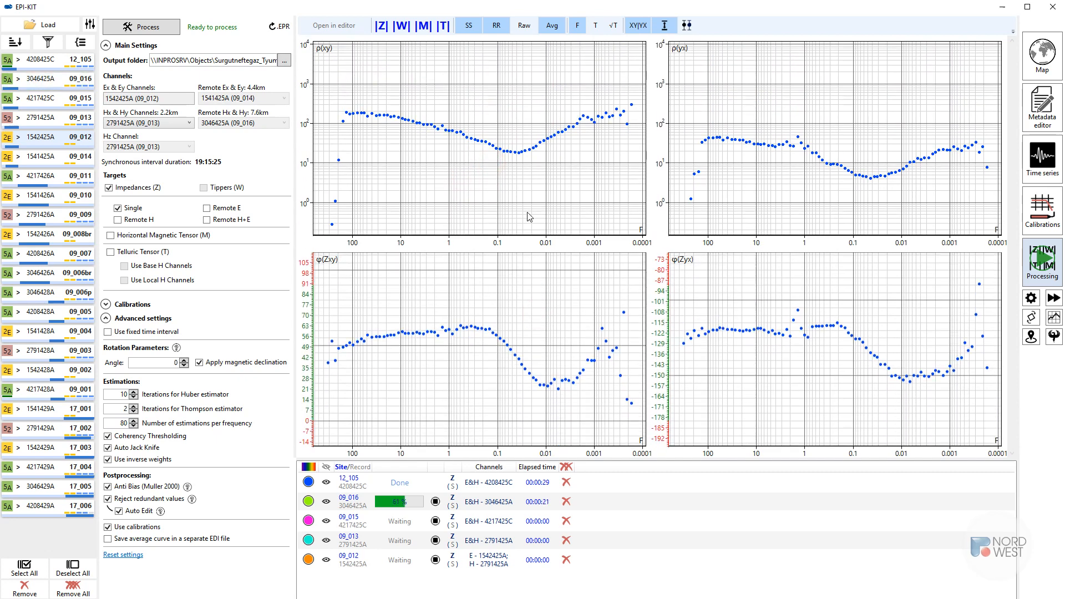
{"action": "left_click_drag", "start_coordinate": [518, 188], "coordinate": [560, 185]}
Step: Compare the raw estimates of record 12_105 with its averaged curves, hide the raw data and reset the plot scaling
{"action": "left_click", "coordinate": [551, 25]}
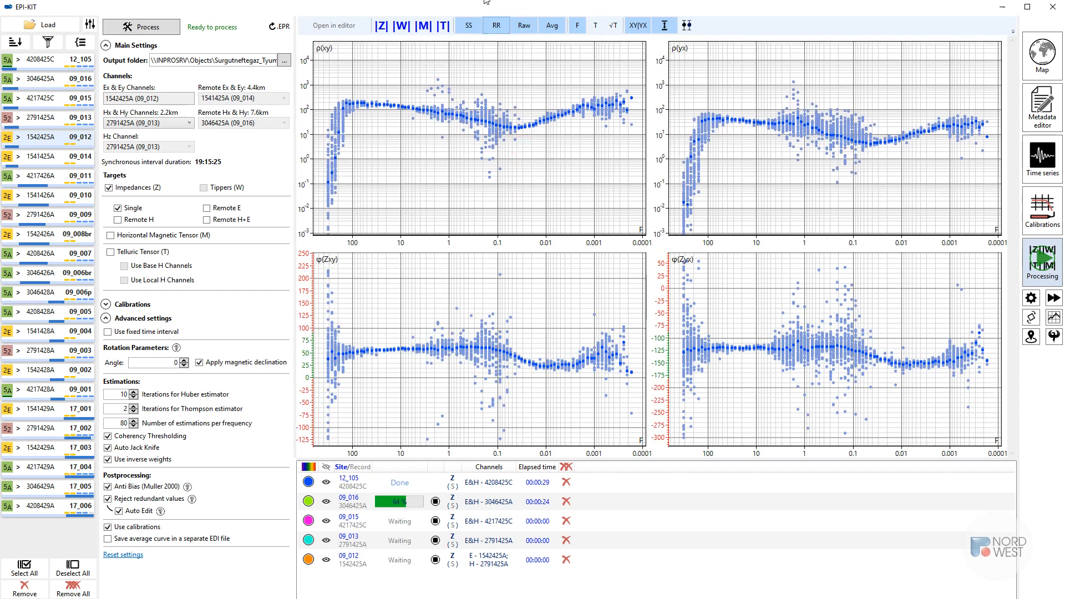
{"action": "left_click", "coordinate": [523, 25]}
{"action": "left_click_drag", "start_coordinate": [492, 120], "coordinate": [497, 206]}
{"action": "scroll", "coordinate": [495, 201], "scroll_direction": "down", "scroll_amount": 5}
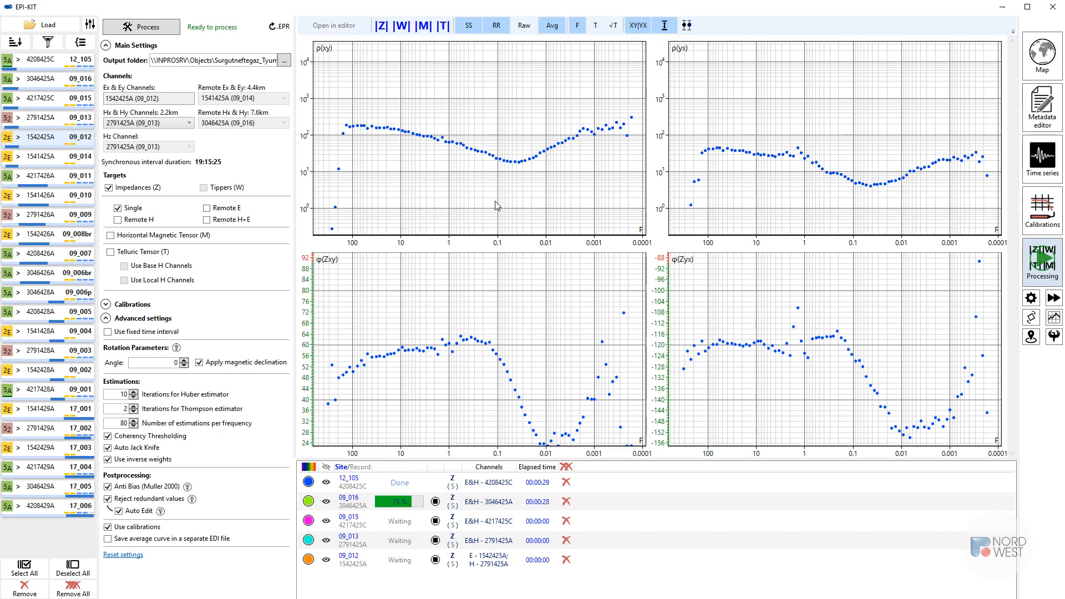
{"action": "double_click", "coordinate": [492, 198]}
{"action": "double_click", "coordinate": [500, 285]}
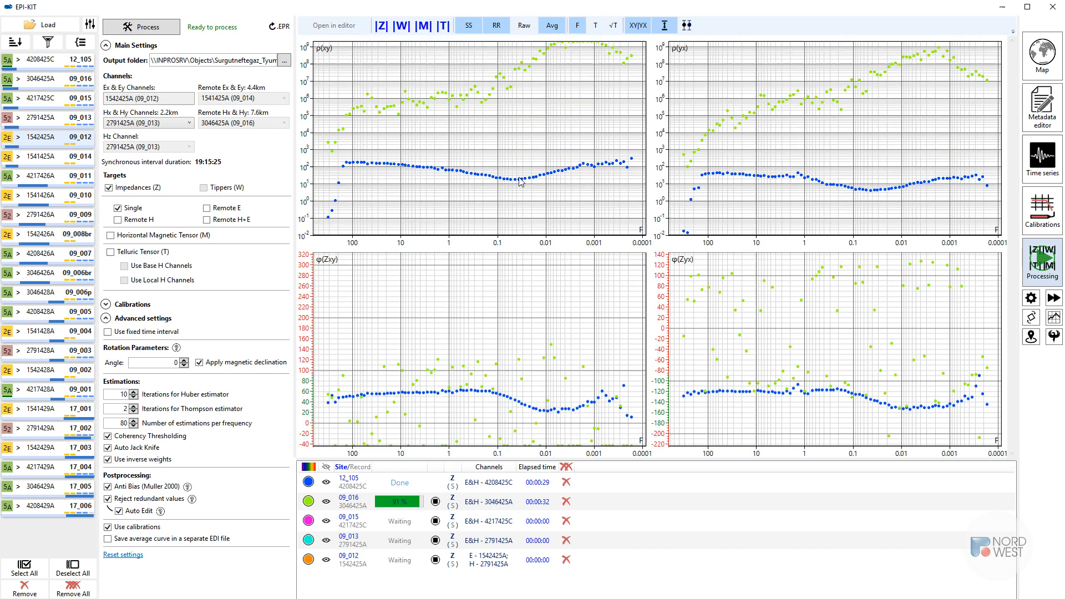
Step: Recolour the 09_016 curves dark red, and briefly show the raw estimates to compare them with those of 12_105
{"action": "left_click", "coordinate": [308, 502]}
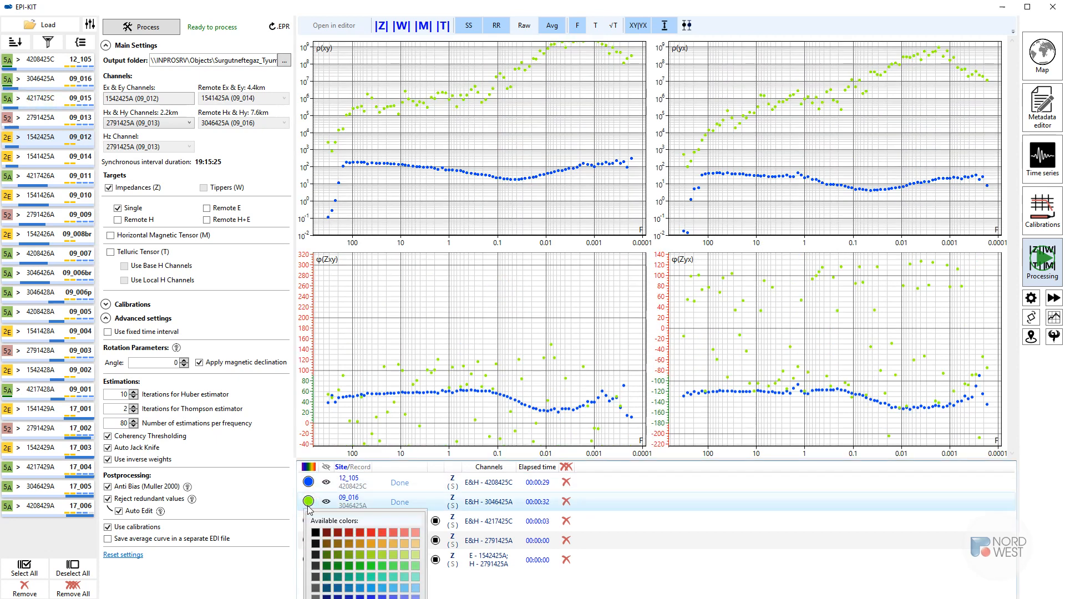
{"action": "left_click", "coordinate": [339, 534]}
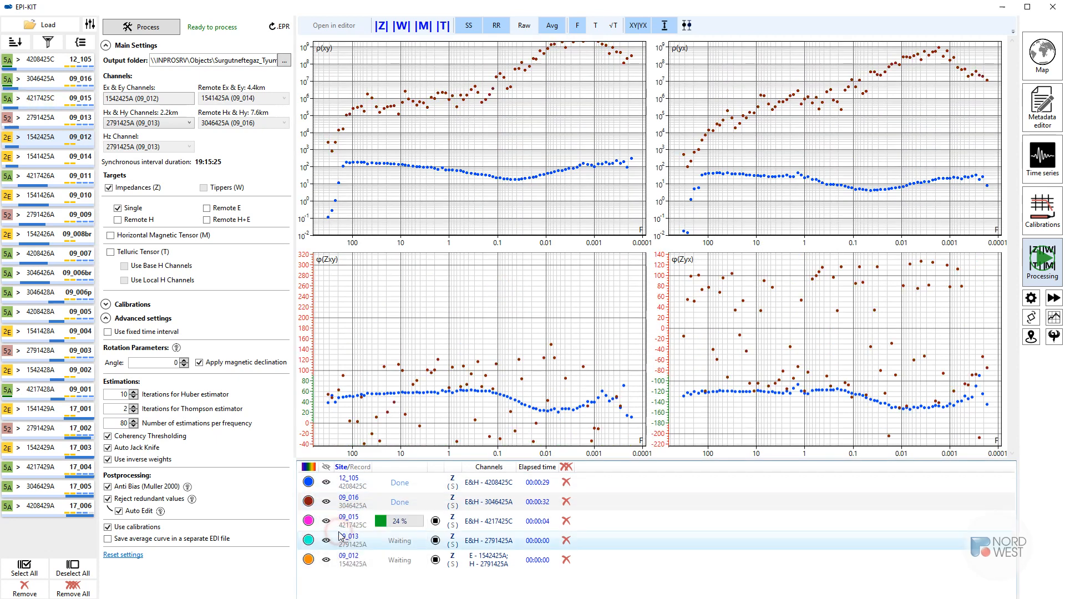
{"action": "left_click", "coordinate": [526, 26]}
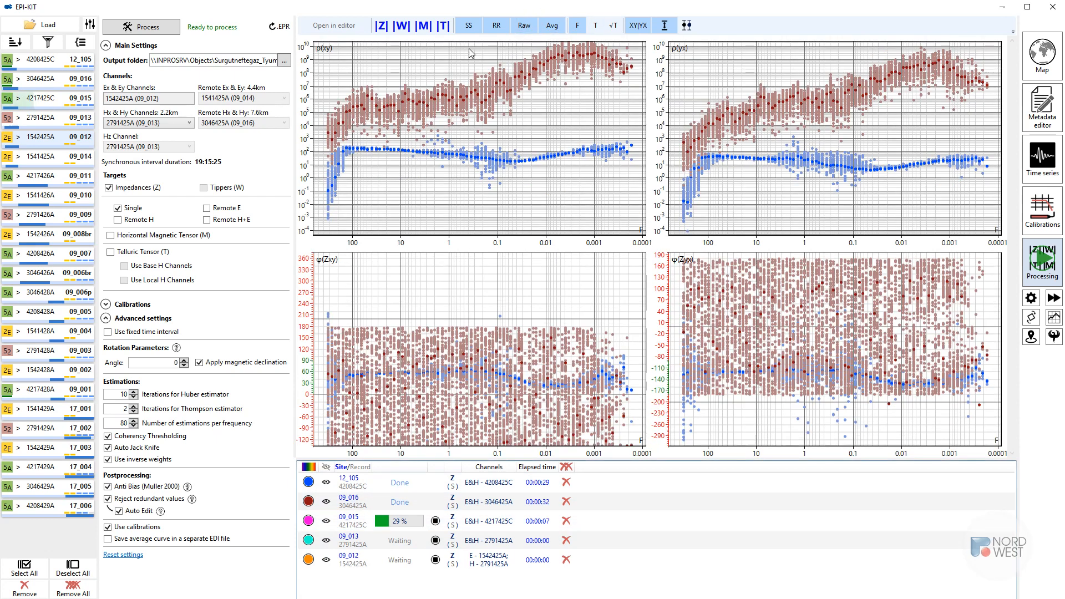
{"action": "left_click", "coordinate": [524, 25]}
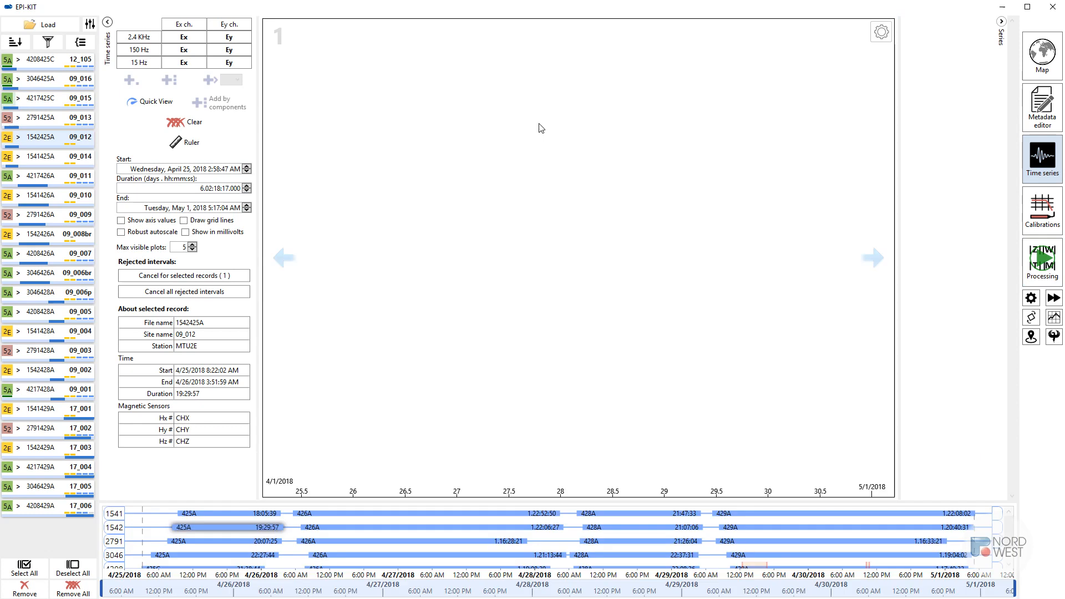
Step: Plot the 15 Hz time series of record 09_016, with Ex, Ey, Hx, Hy and Hz in separate plots
{"action": "left_click", "coordinate": [53, 81]}
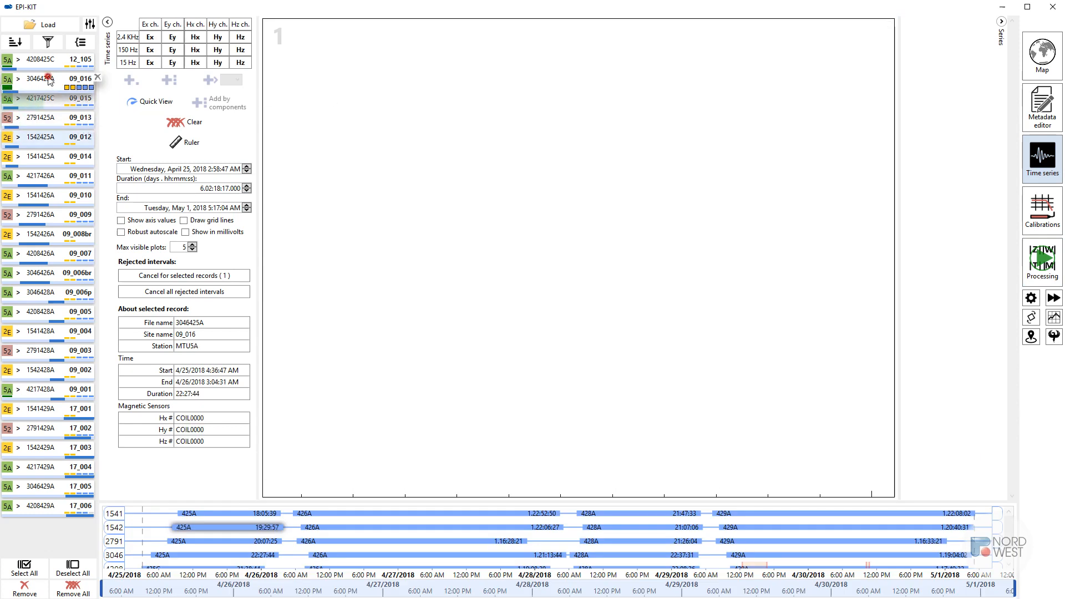
{"action": "left_click", "coordinate": [148, 104]}
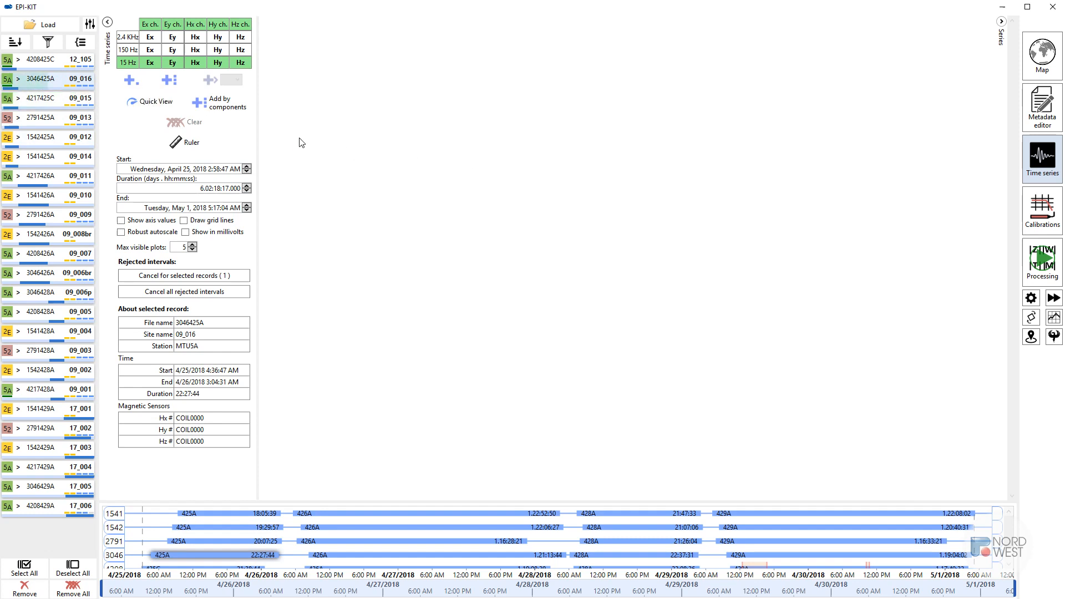
{"action": "left_click", "coordinate": [137, 77]}
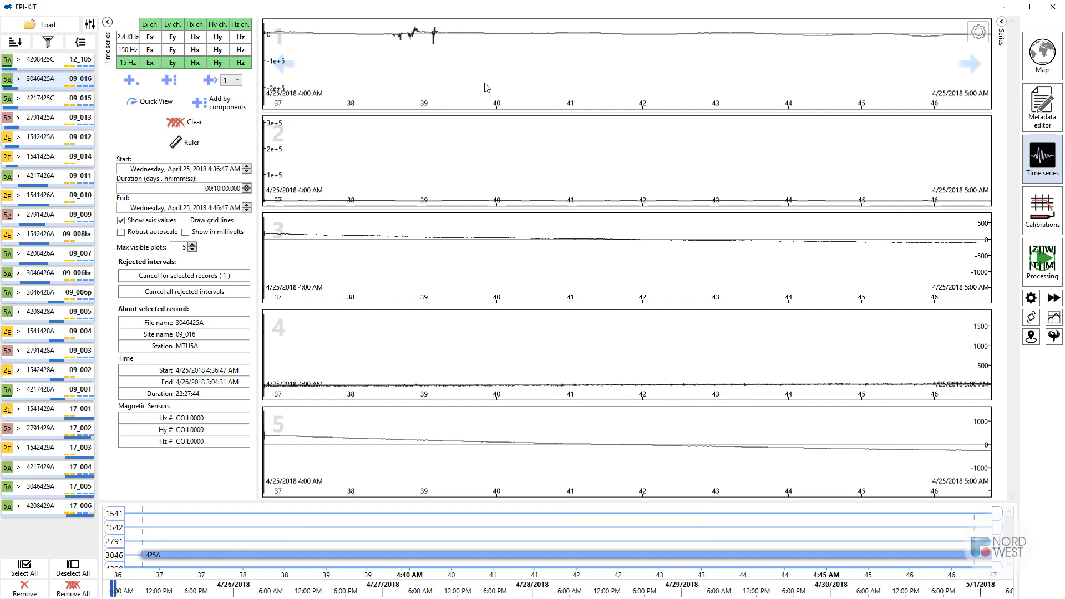
Step: Examine the electric and magnetic channel signals of record 09_016 at different times and time scales
{"action": "left_click_drag", "start_coordinate": [484, 83], "coordinate": [339, 84]}
{"action": "left_click_drag", "start_coordinate": [551, 93], "coordinate": [394, 97]}
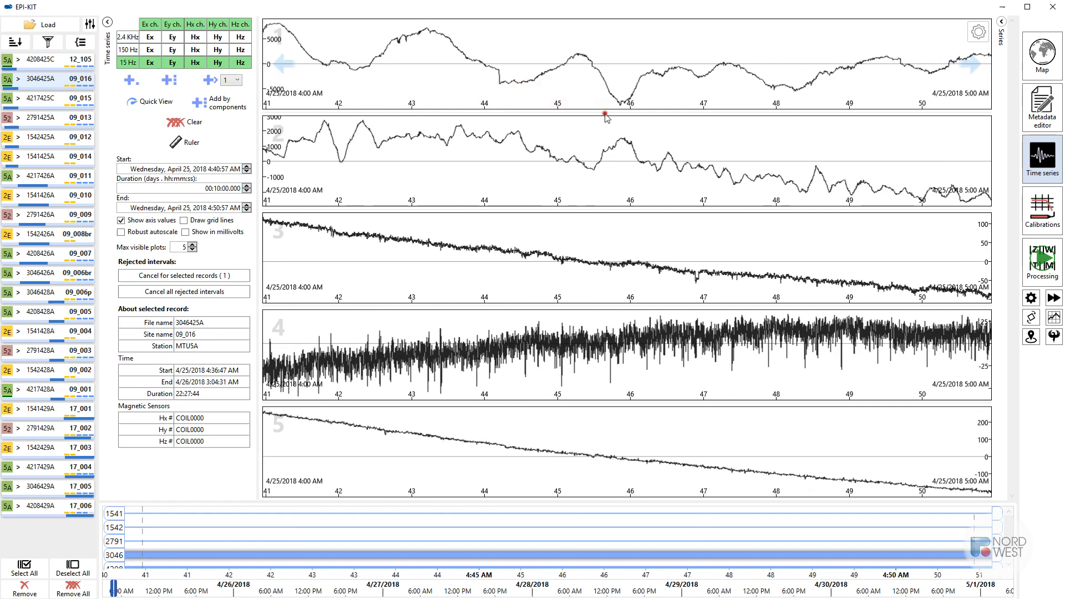
{"action": "left_click_drag", "start_coordinate": [605, 114], "coordinate": [379, 115]}
{"action": "left_click_drag", "start_coordinate": [470, 172], "coordinate": [323, 248]}
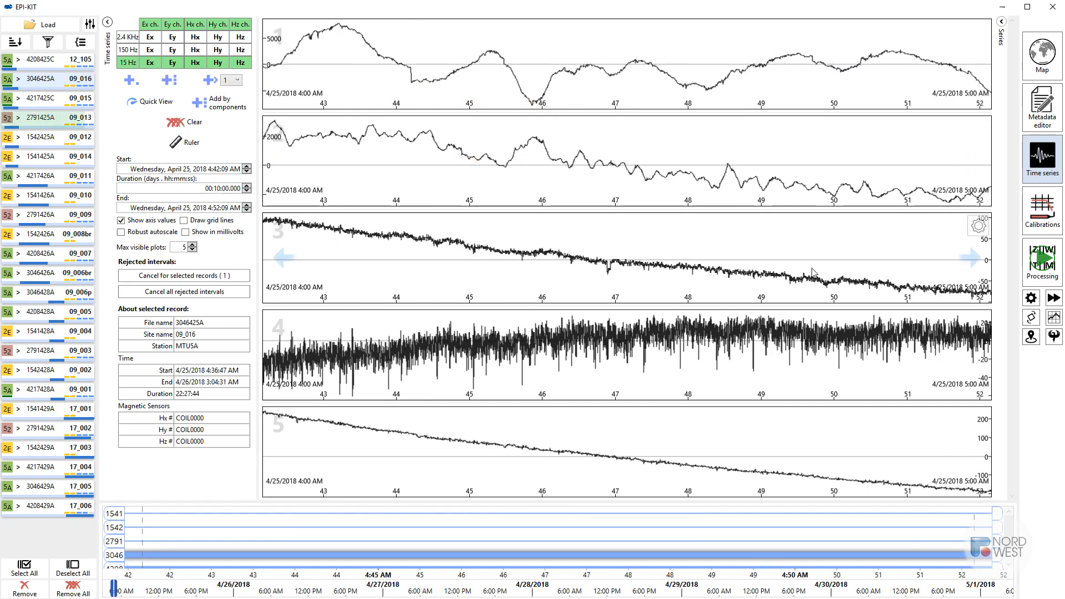
{"action": "scroll", "coordinate": [792, 267], "scroll_direction": "up", "scroll_amount": 3}
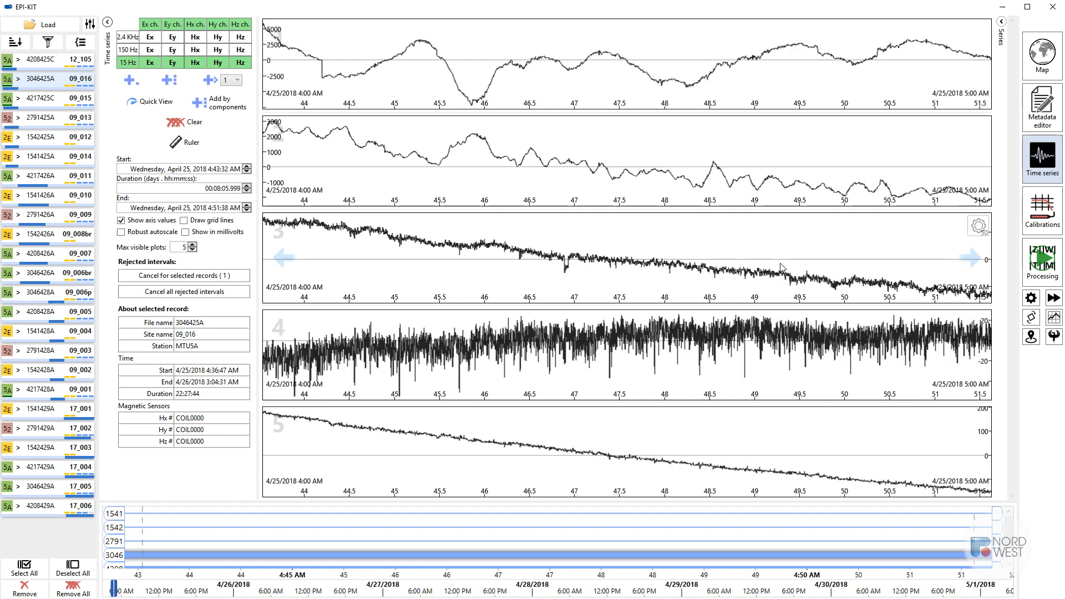
{"action": "scroll", "coordinate": [775, 269], "scroll_direction": "up", "scroll_amount": 10}
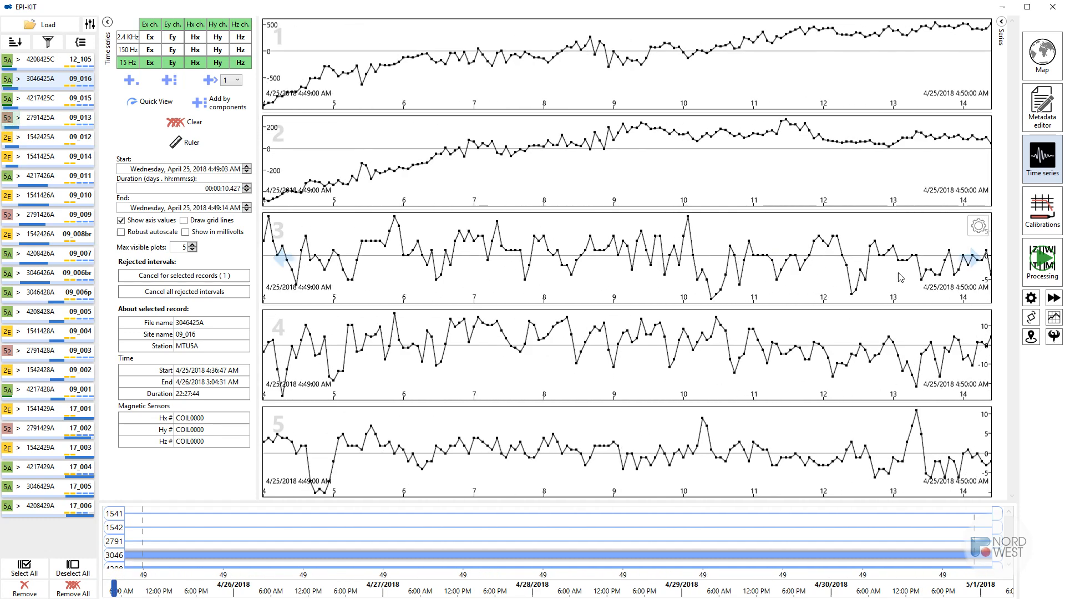
{"action": "scroll", "coordinate": [646, 260], "scroll_direction": "down", "scroll_amount": 3}
{"action": "scroll", "coordinate": [646, 261], "scroll_direction": "down", "scroll_amount": 4}
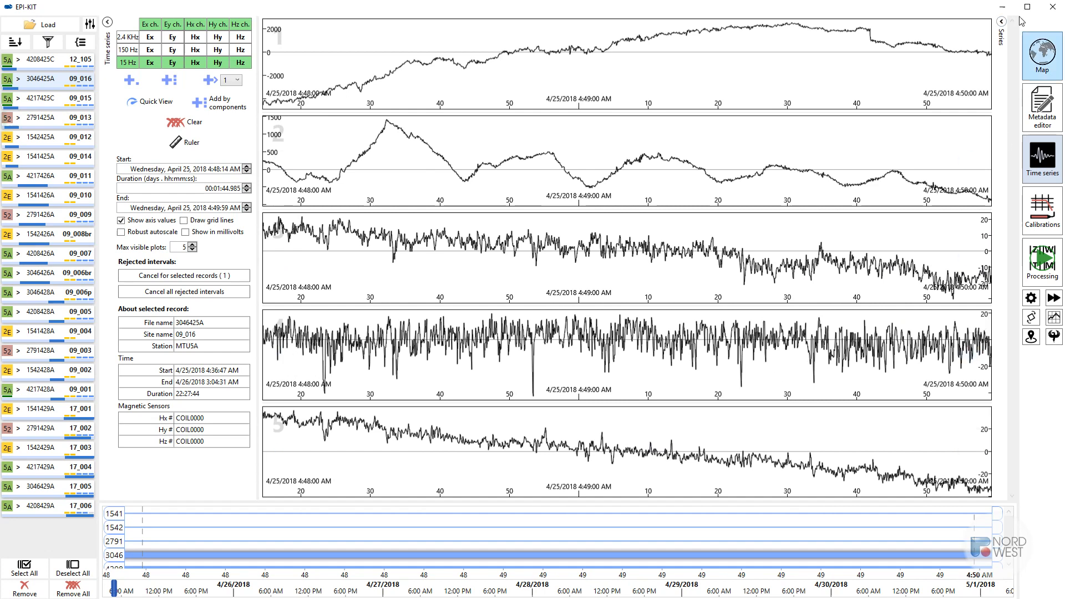
Step: Show the series list and colour the Hx, Hy and Hz time series of record 09_016 red
{"action": "left_click", "coordinate": [1001, 21]}
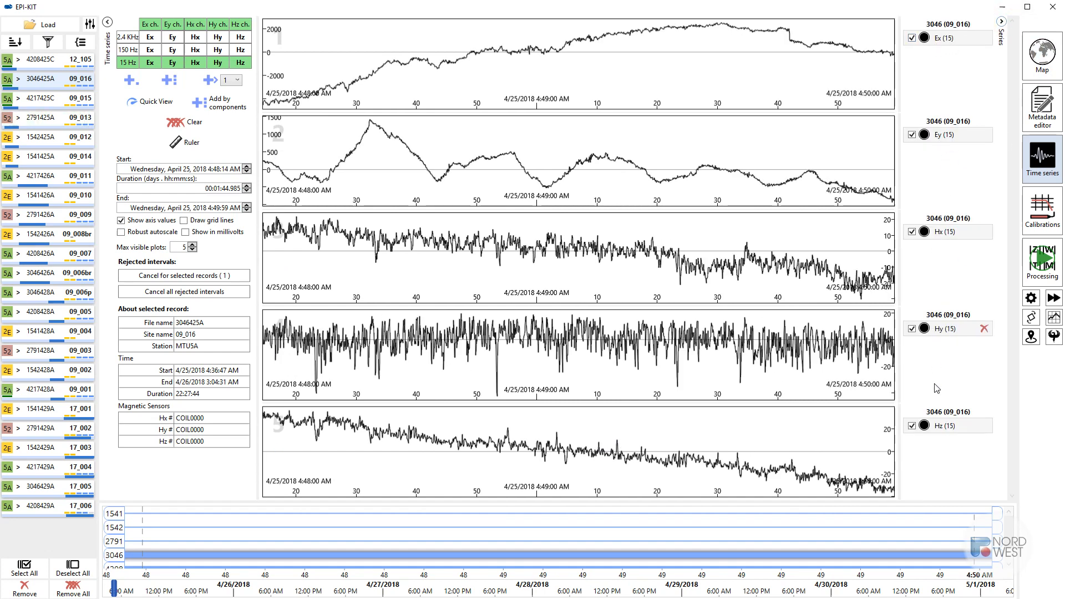
{"action": "left_click", "coordinate": [924, 232]}
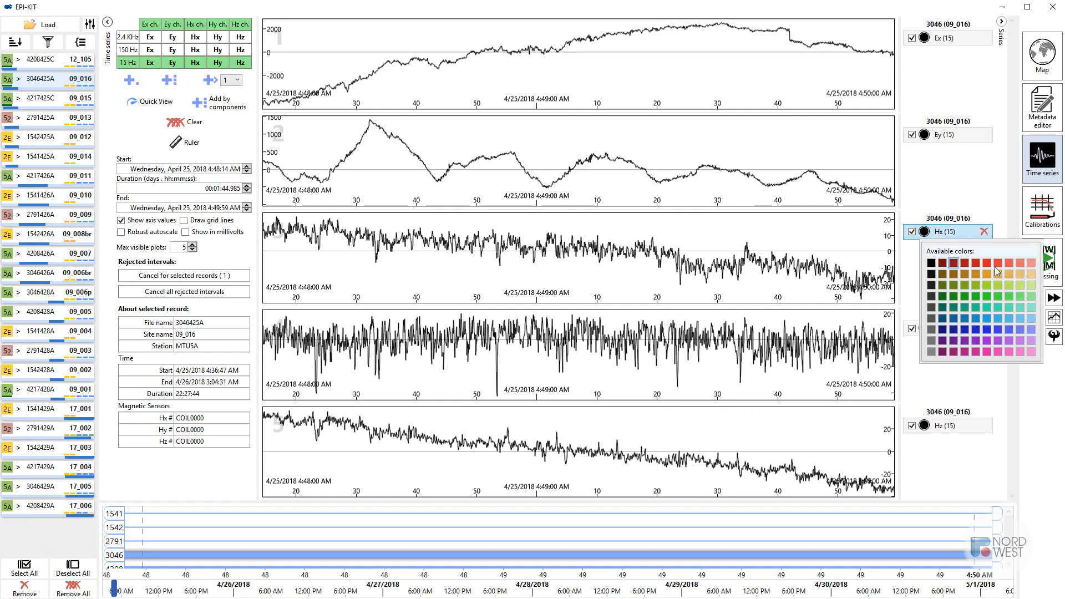
{"action": "left_click", "coordinate": [927, 314]}
{"action": "left_click", "coordinate": [924, 328]}
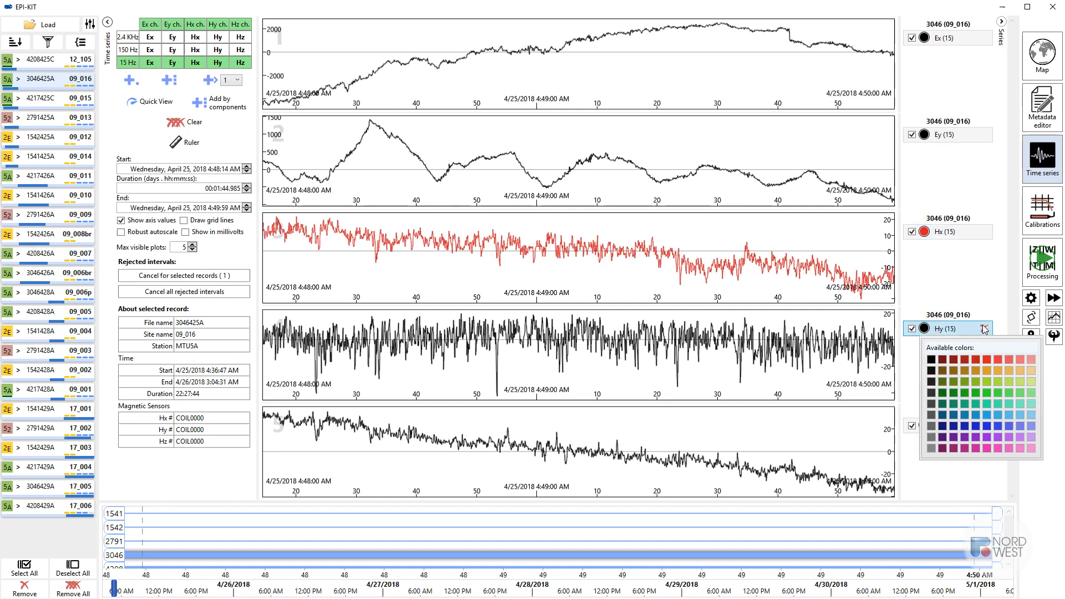
{"action": "left_click", "coordinate": [987, 361]}
{"action": "left_click", "coordinate": [924, 425]}
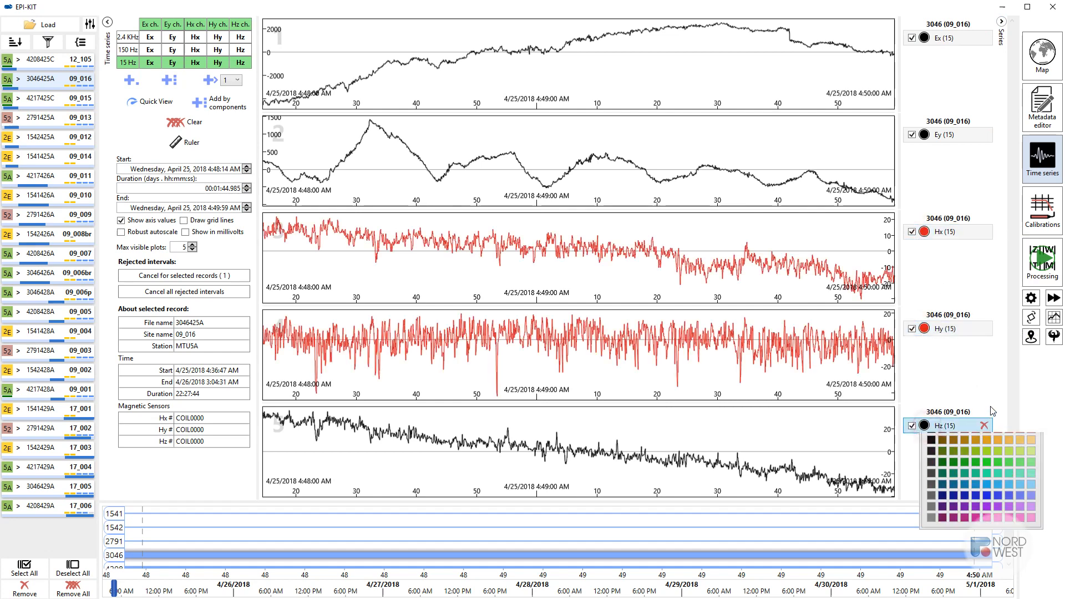
{"action": "left_click", "coordinate": [976, 456]}
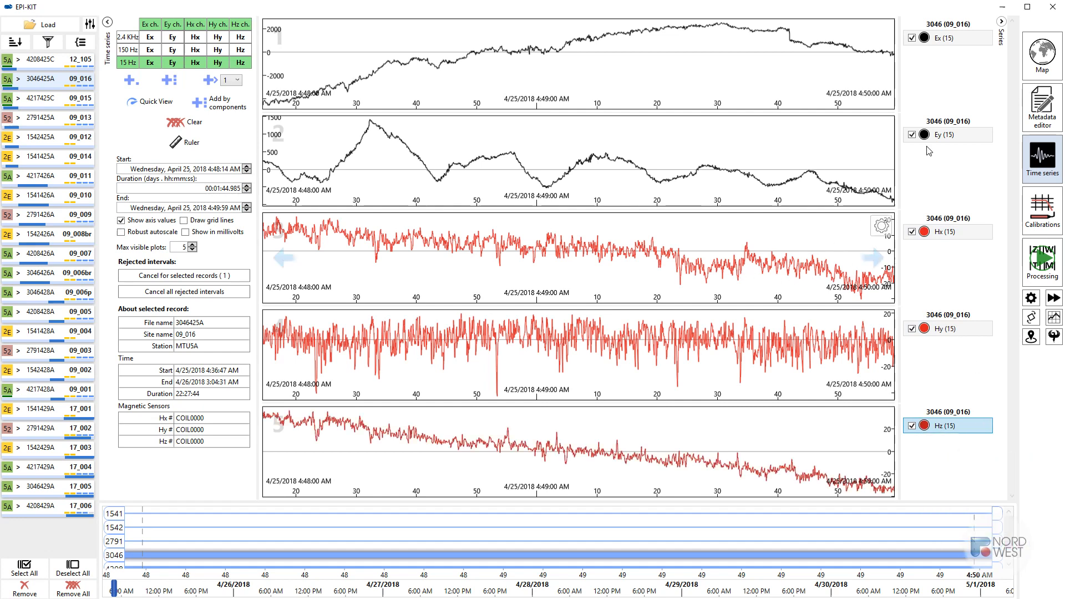
Step: Return to processing, disable the magnetic channels of record 09_016 and reload its channel settings
{"action": "left_click", "coordinate": [1048, 273]}
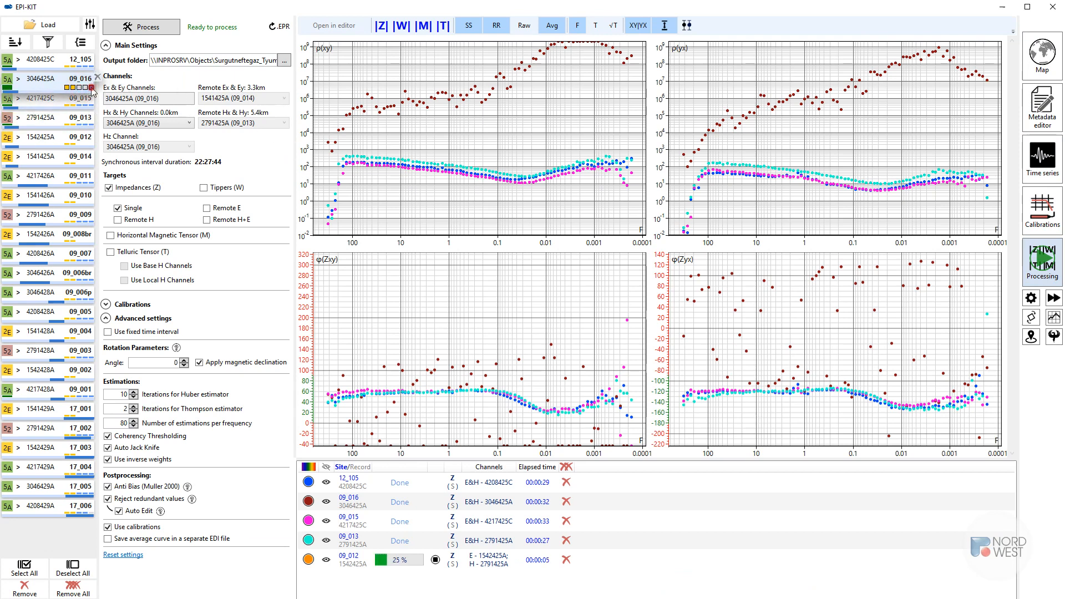
{"action": "left_click", "coordinate": [91, 87]}
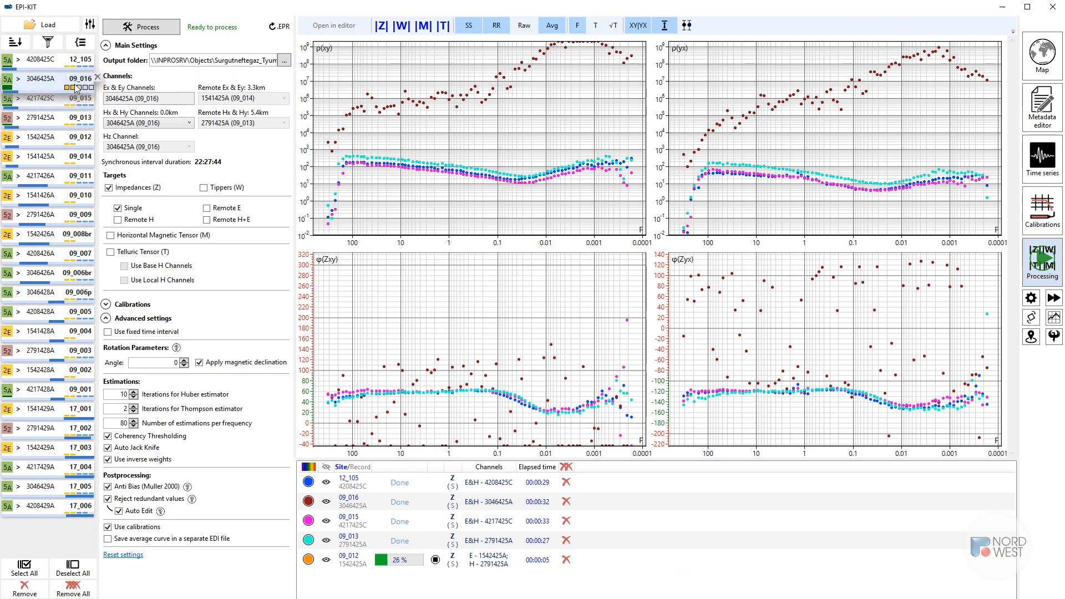
{"action": "left_click", "coordinate": [42, 100]}
{"action": "left_click", "coordinate": [44, 77]}
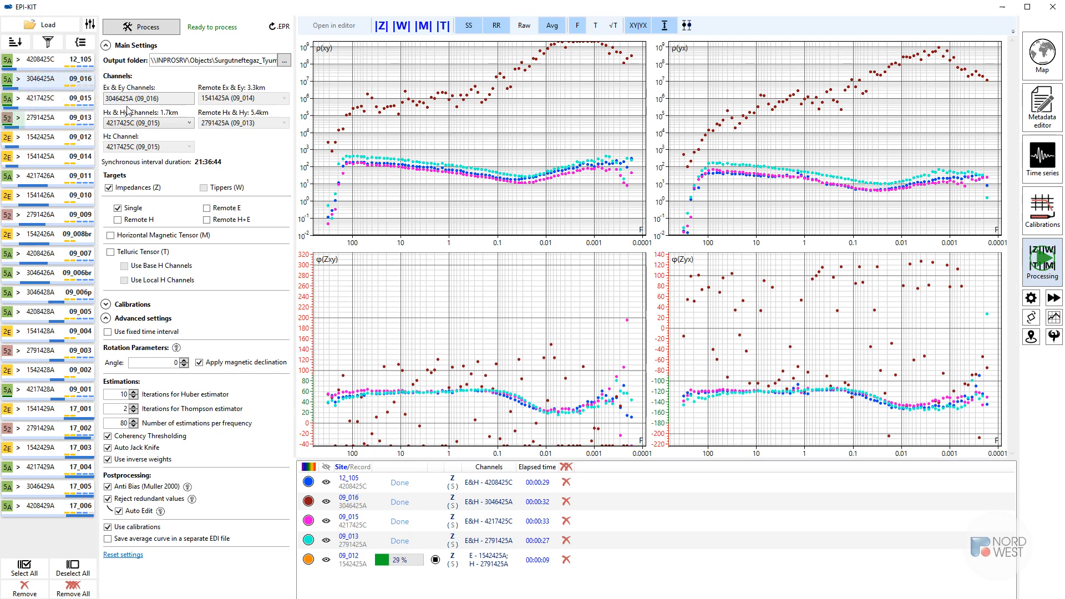
Step: Queue single impedance processing of record 09_016 using the Hx and Hy channels of 4217425C (09_015)
{"action": "left_click", "coordinate": [151, 123]}
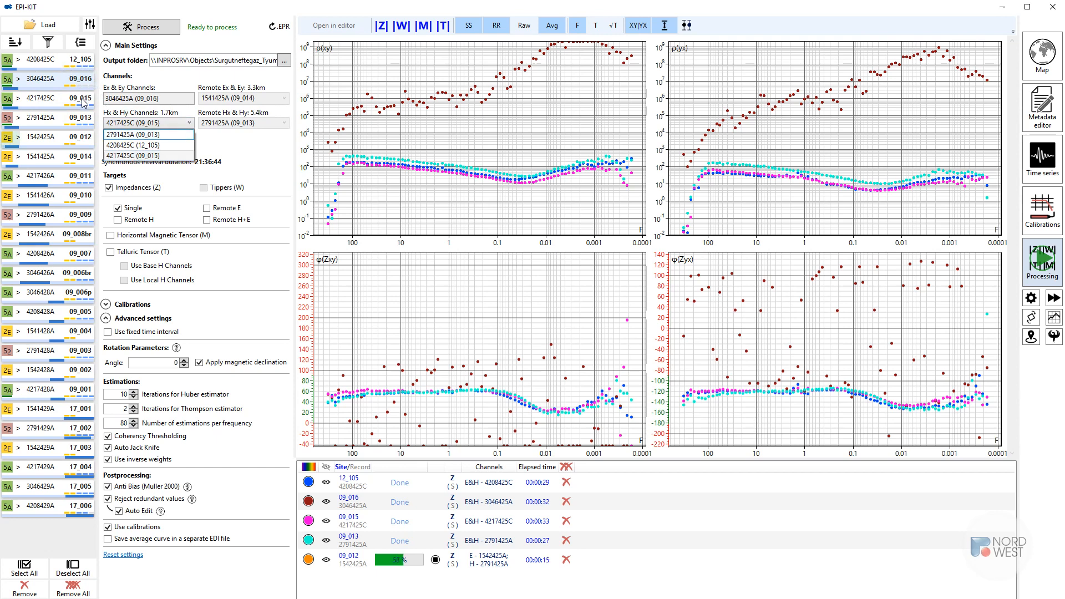
{"action": "left_click", "coordinate": [143, 155]}
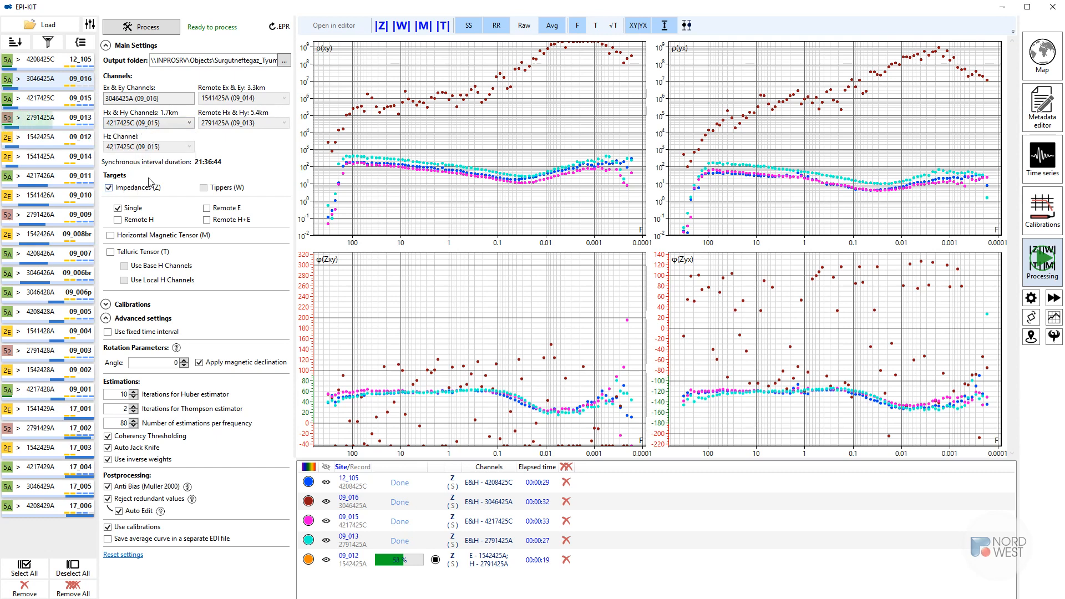
{"action": "left_click", "coordinate": [143, 29]}
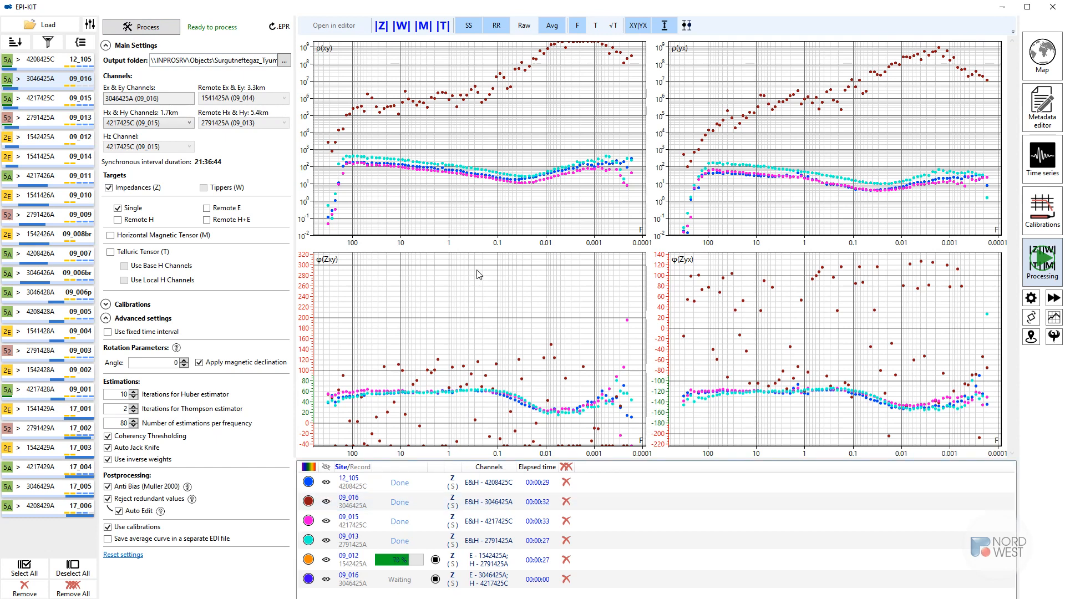
Step: Hide the original 09_016 curves and inspect the remaining records' curves with raw estimates shown and hidden
{"action": "left_click", "coordinate": [326, 502]}
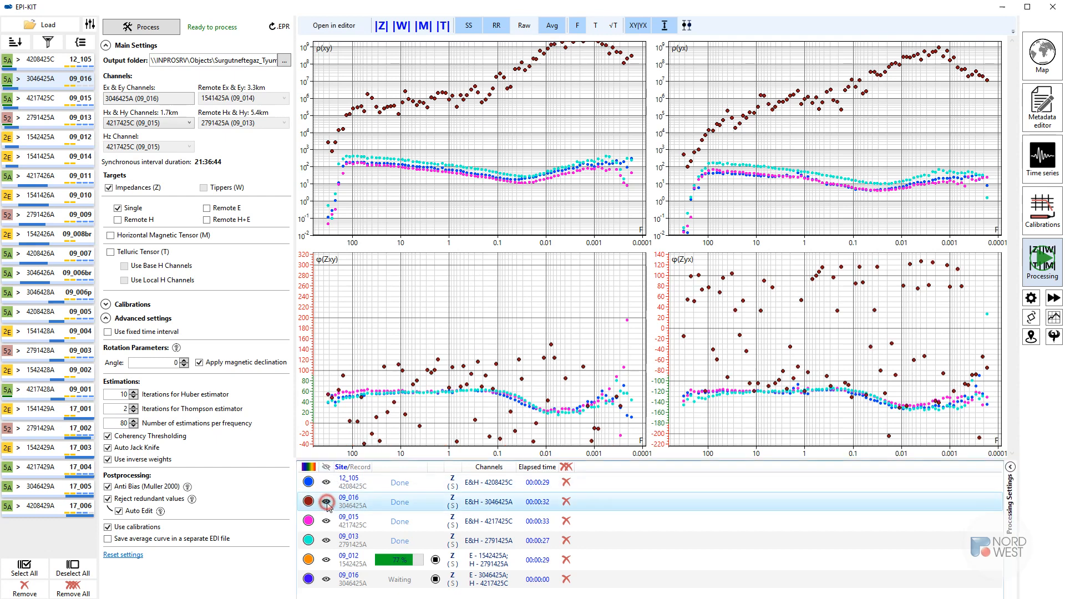
{"action": "left_click_drag", "start_coordinate": [439, 318], "coordinate": [449, 223]}
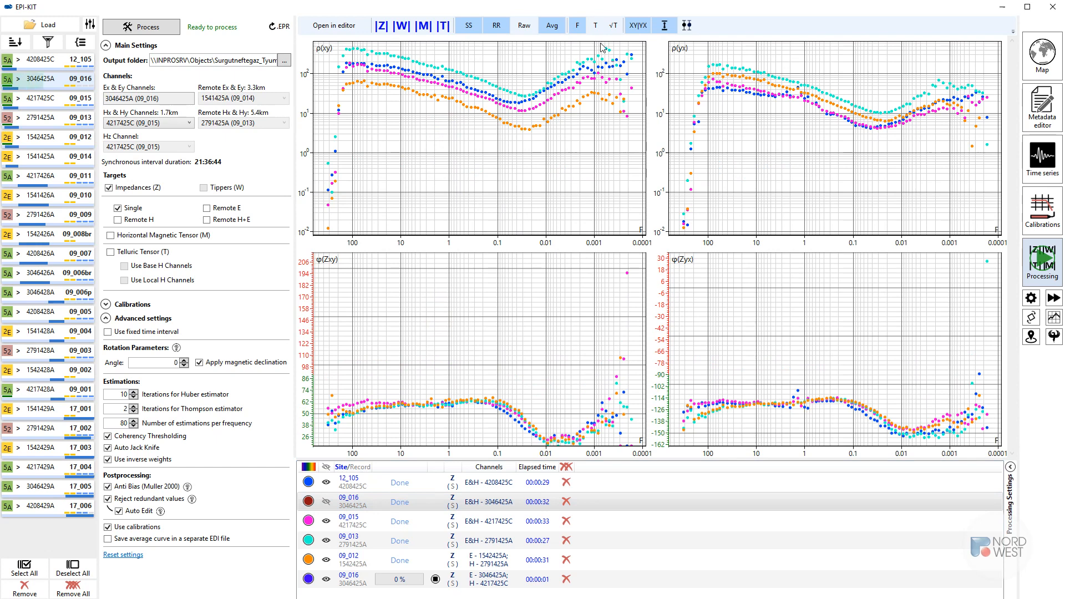
{"action": "left_click", "coordinate": [525, 26]}
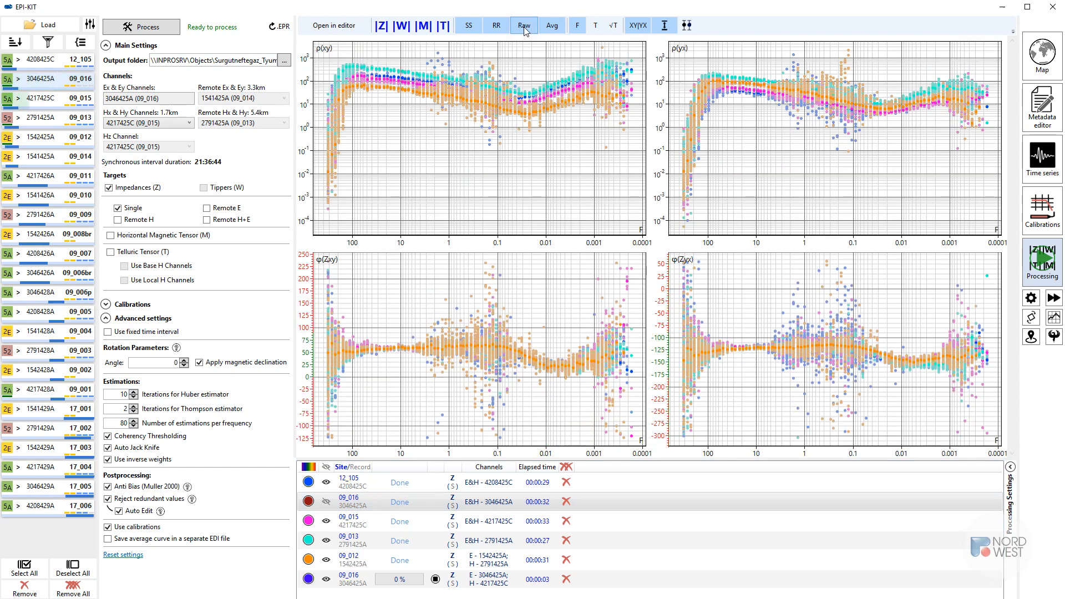
{"action": "left_click", "coordinate": [524, 26]}
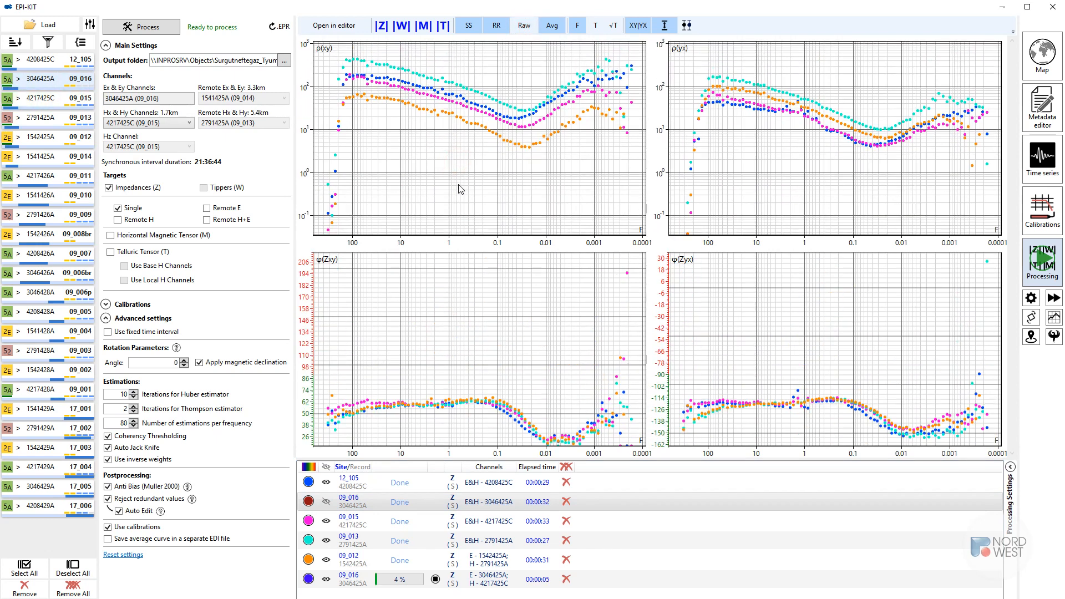
{"action": "left_click_drag", "start_coordinate": [472, 316], "coordinate": [479, 270]}
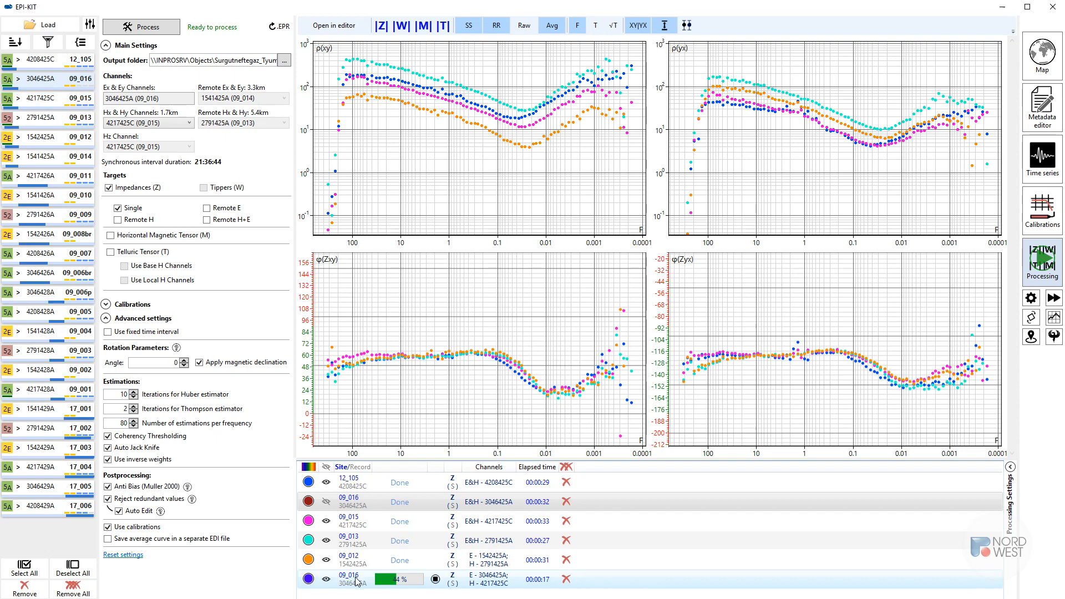
Step: Colour the reprocessed 09_016 curves, calculated with the magnetic channels of 4217425C, olive green
{"action": "left_click", "coordinate": [346, 507]}
{"action": "left_click", "coordinate": [361, 579]}
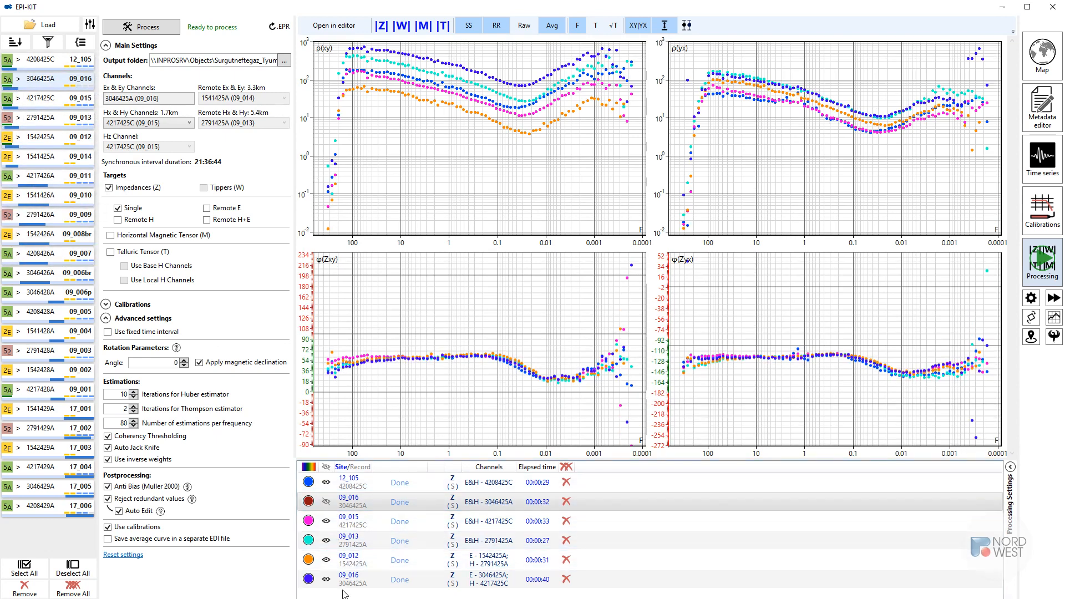
{"action": "left_click", "coordinate": [310, 581]}
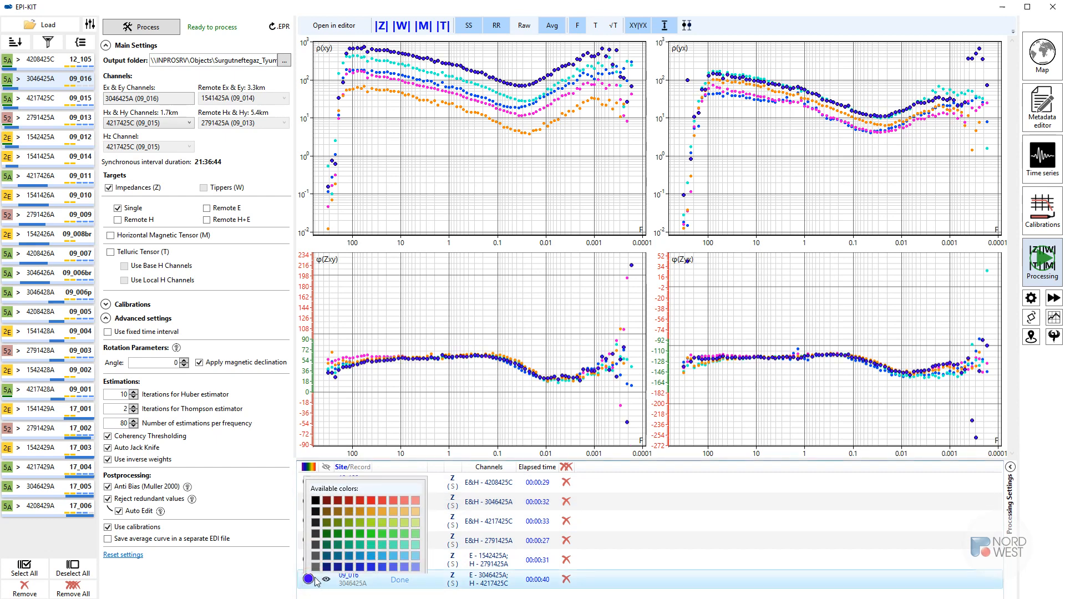
{"action": "left_click", "coordinate": [337, 494]}
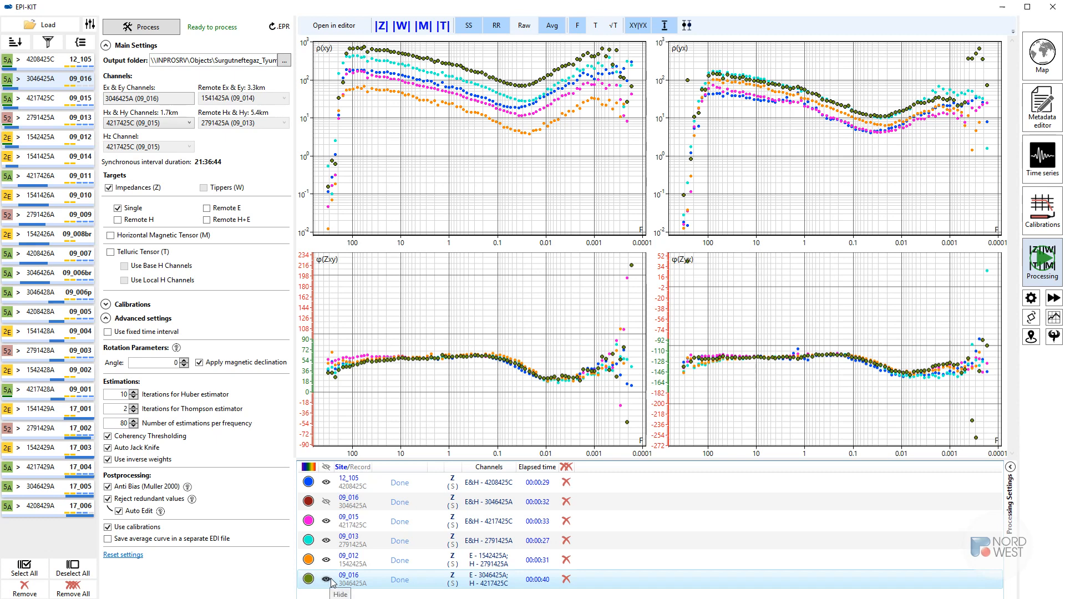
Step: Hide the curves of 09_015, 09_013, 09_012 and 12_105, and show the original 09_016 curves beside the reprocessed ones
{"action": "left_click", "coordinate": [326, 521]}
{"action": "left_click", "coordinate": [326, 541]}
{"action": "left_click", "coordinate": [326, 560]}
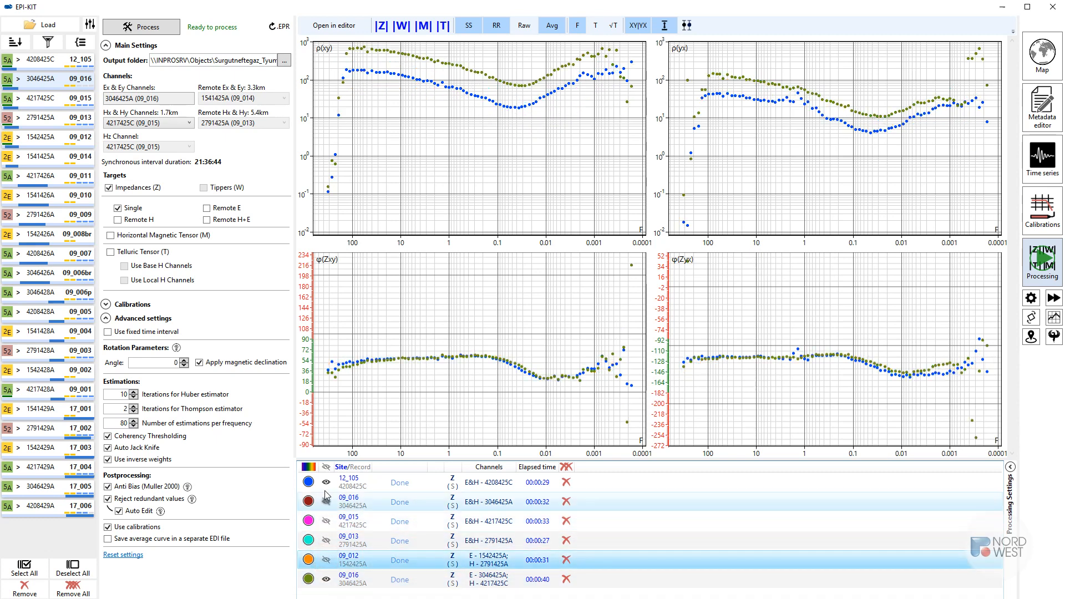
{"action": "left_click", "coordinate": [326, 482]}
{"action": "left_click", "coordinate": [326, 502]}
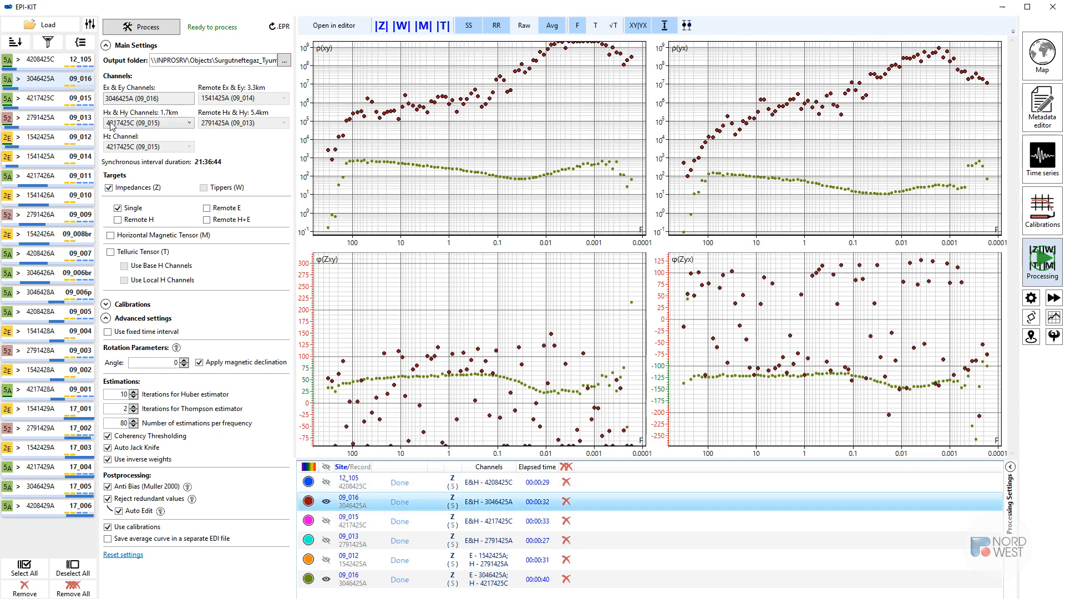
Step: Hide the original 09_016 curves again and examine the reprocessed ones with raw estimates shown and hidden
{"action": "left_click", "coordinate": [327, 502]}
{"action": "left_click_drag", "start_coordinate": [492, 162], "coordinate": [480, 134]}
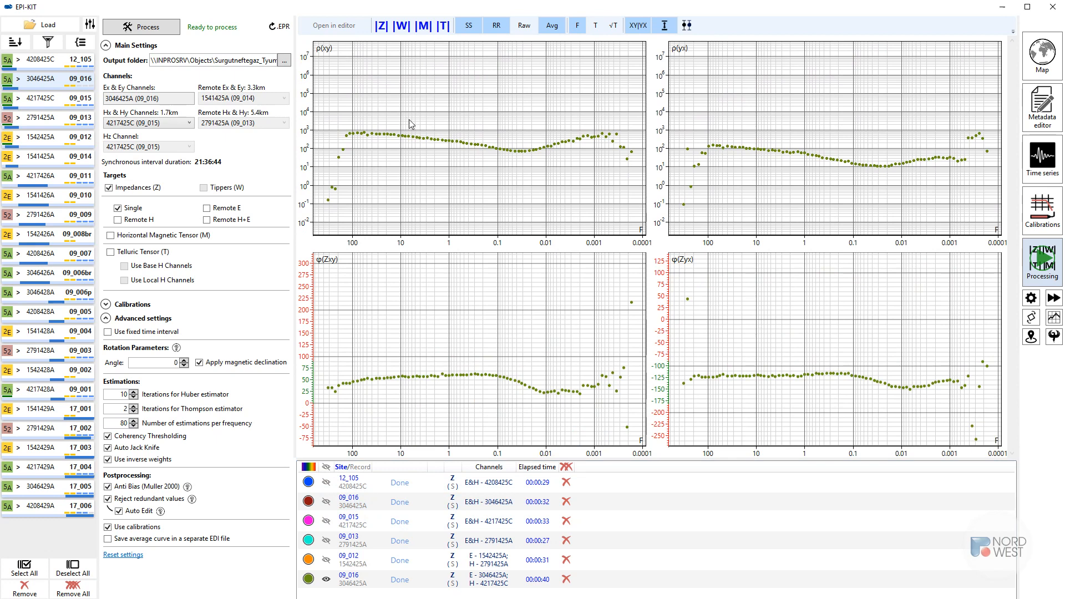
{"action": "scroll", "coordinate": [436, 138], "scroll_direction": "up", "scroll_amount": 4}
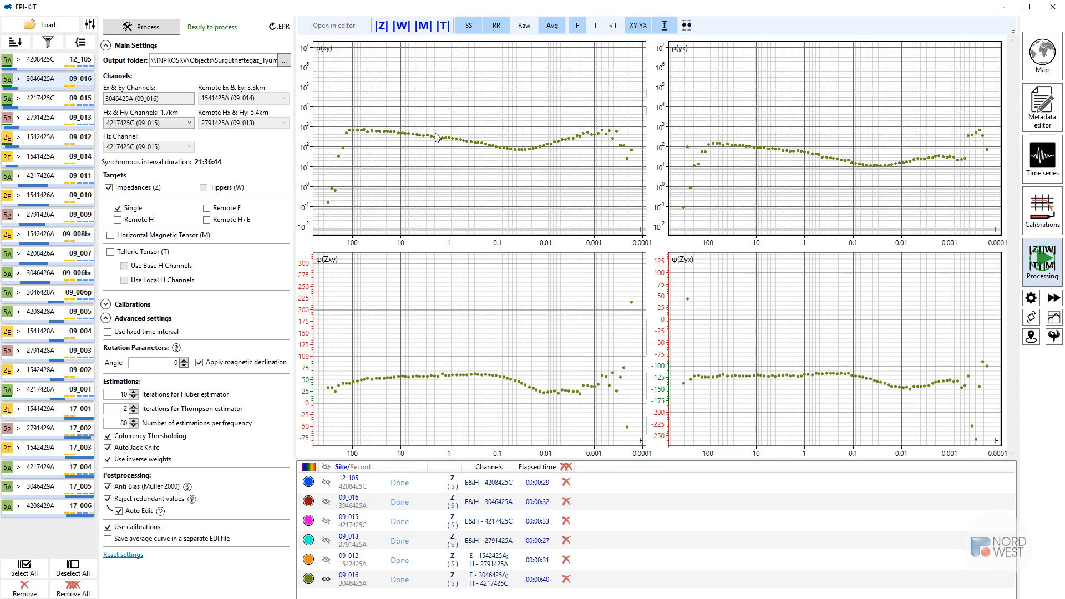
{"action": "left_click", "coordinate": [524, 26]}
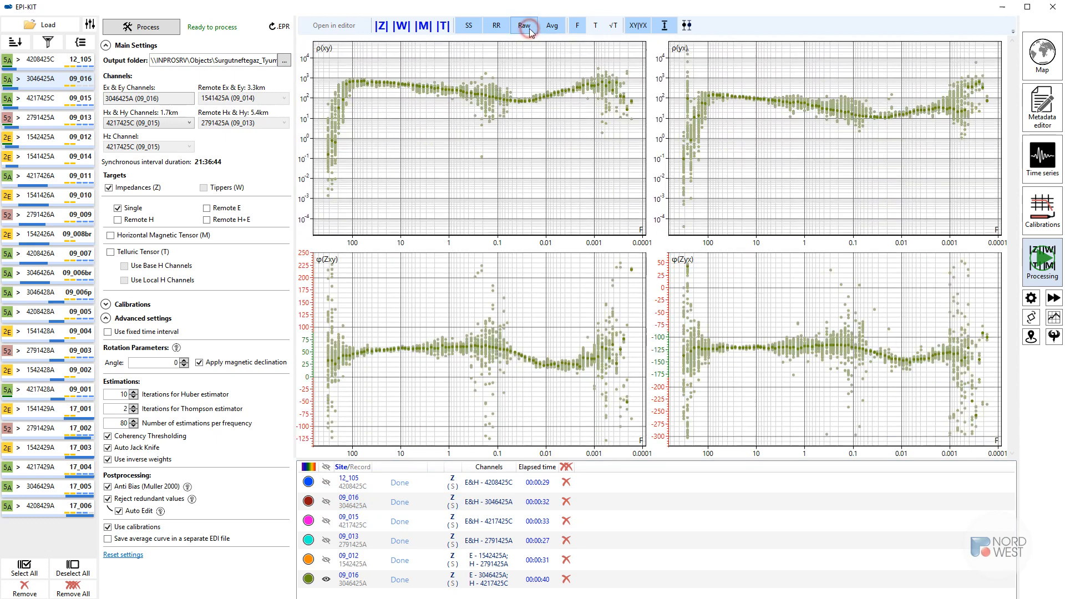
{"action": "left_click", "coordinate": [523, 26]}
{"action": "double_click", "coordinate": [500, 123]}
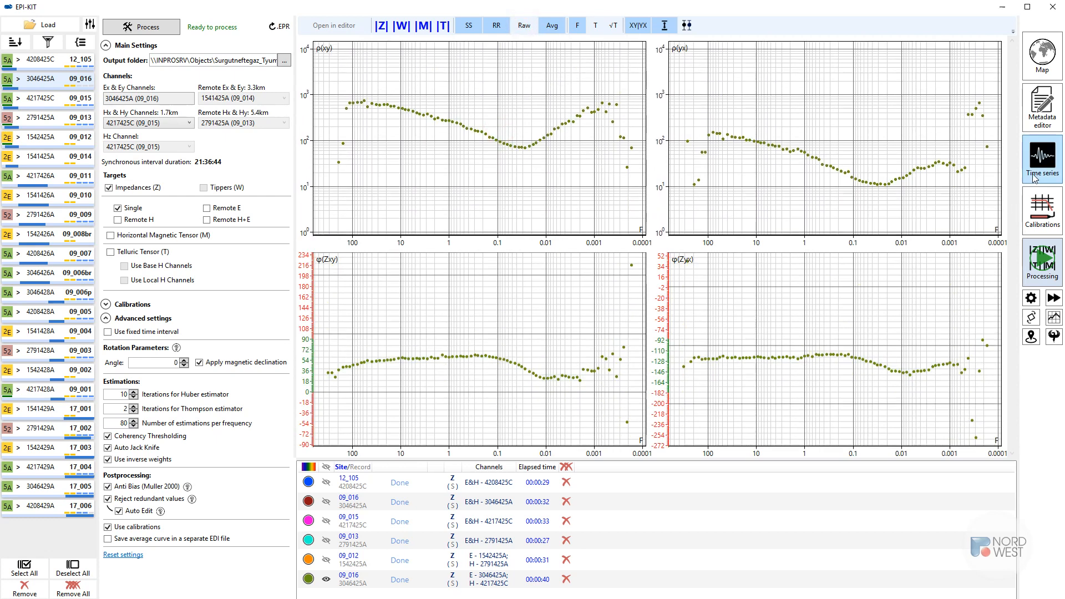
Step: Display the coil calibration curves of COIL1946, COIL1956, COIL2099, COIL2224, COIL2226, COIL2227 and COIL2290 for comparison
{"action": "left_click", "coordinate": [1035, 209]}
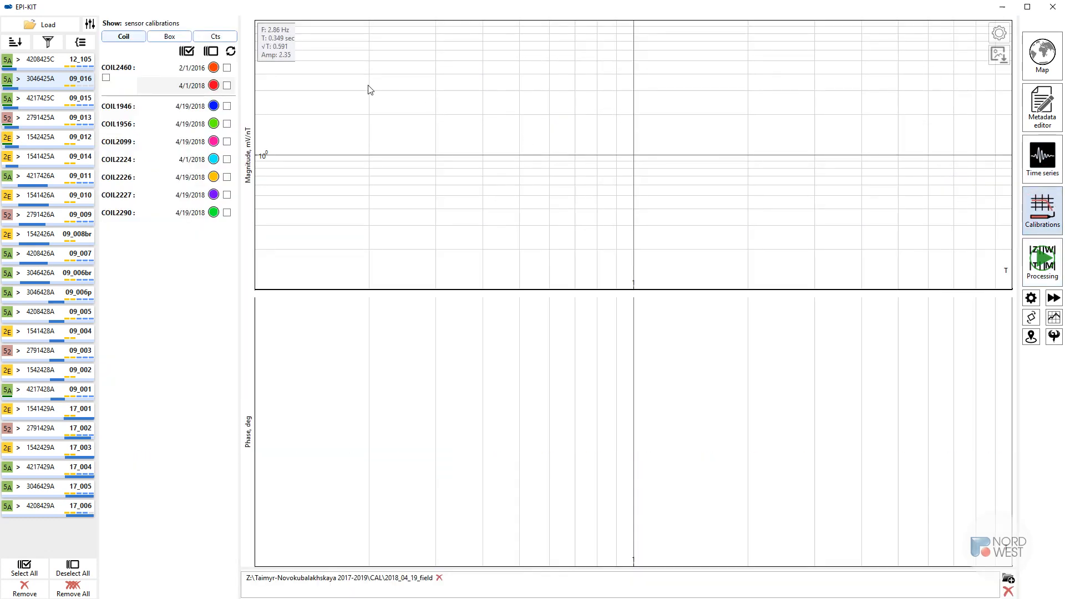
{"action": "left_click", "coordinate": [227, 106]}
{"action": "left_click", "coordinate": [227, 124]}
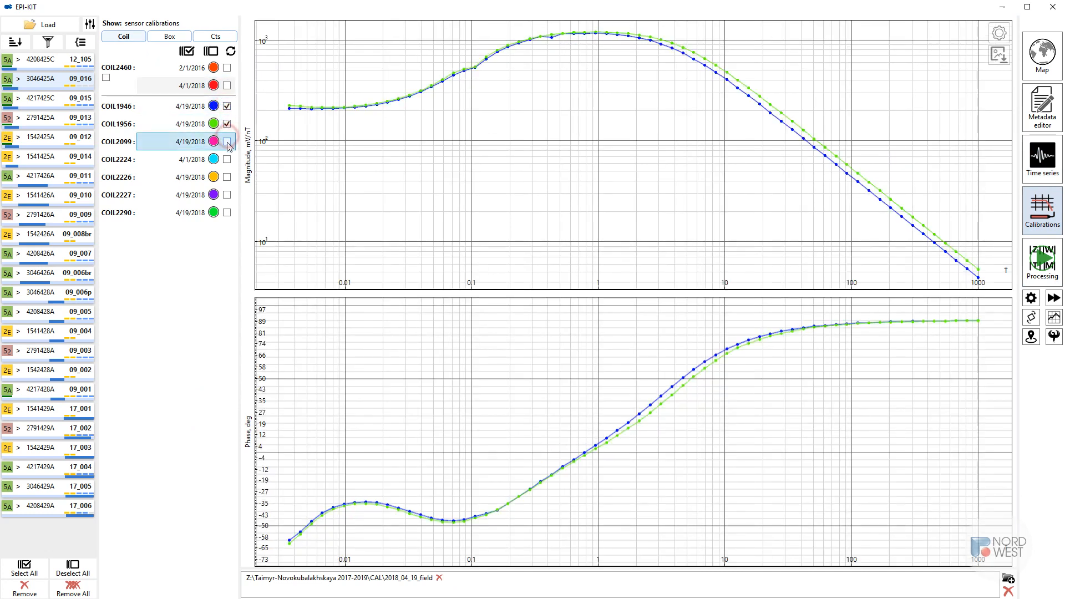
{"action": "left_click", "coordinate": [226, 141]}
{"action": "left_click", "coordinate": [227, 160]}
{"action": "left_click", "coordinate": [226, 177]}
{"action": "left_click", "coordinate": [227, 195]}
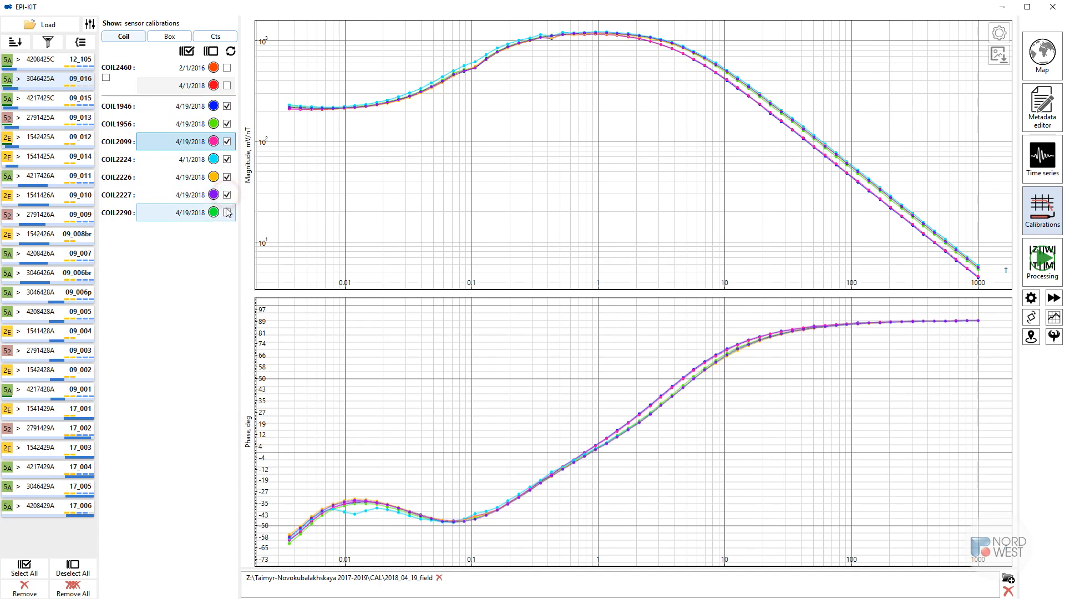
{"action": "left_click", "coordinate": [227, 213]}
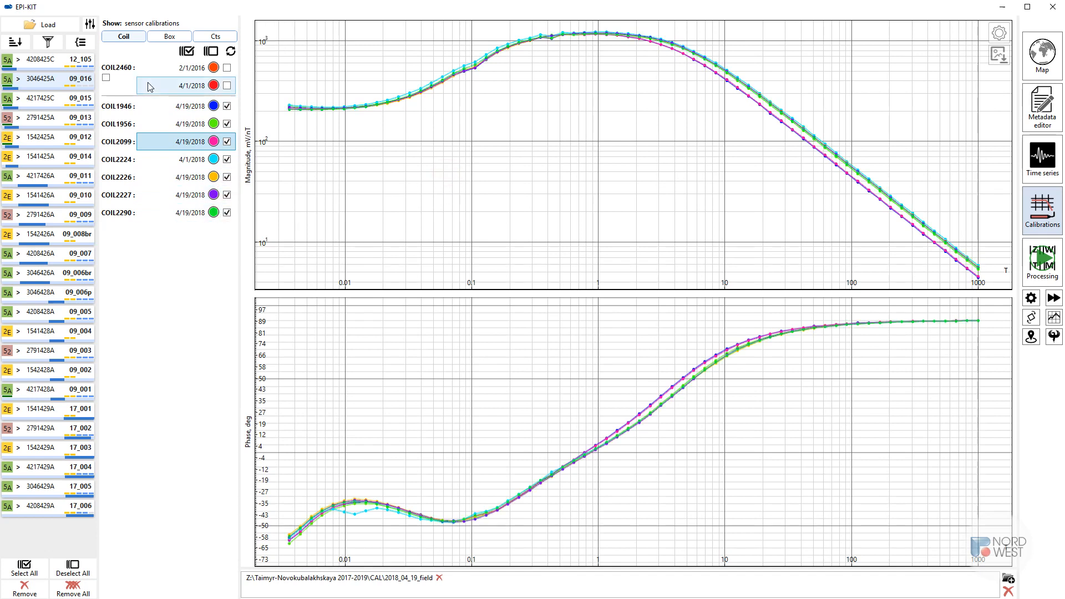
Step: Clear the displayed coil calibrations and compare both COIL2460 calibrations, dated 2/1/2016 and 4/1/2018
{"action": "left_click", "coordinate": [210, 51]}
{"action": "left_click", "coordinate": [106, 77]}
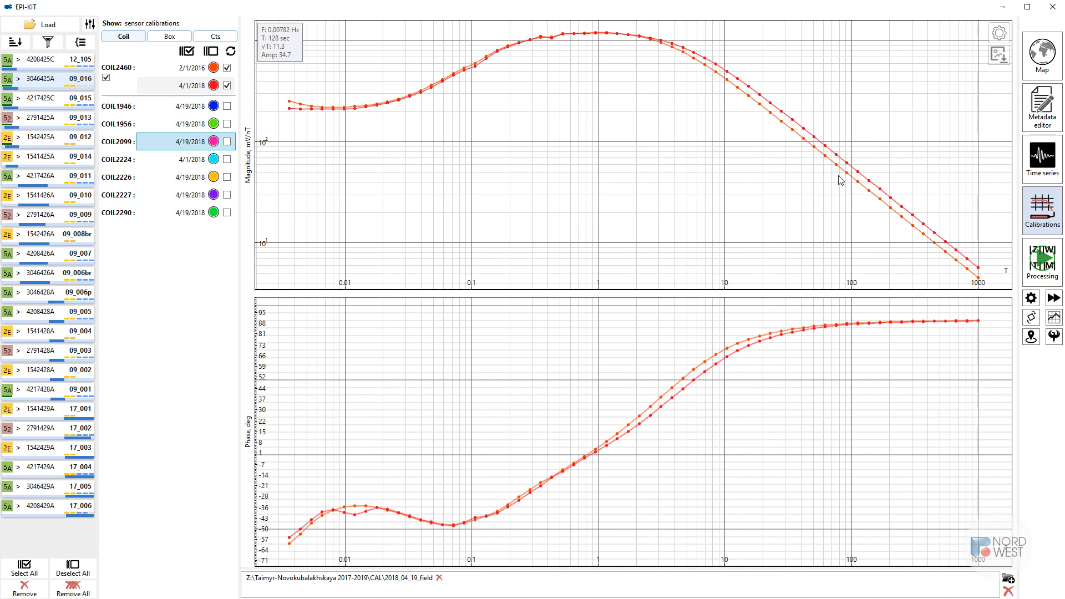
Step: Display all channels' box calibrations for MTU52 2791, MTU5A 3046, 4208 and 4217, and MTU2E 1541 and 1542, and examine their magnitude and phase
{"action": "left_click", "coordinate": [167, 38]}
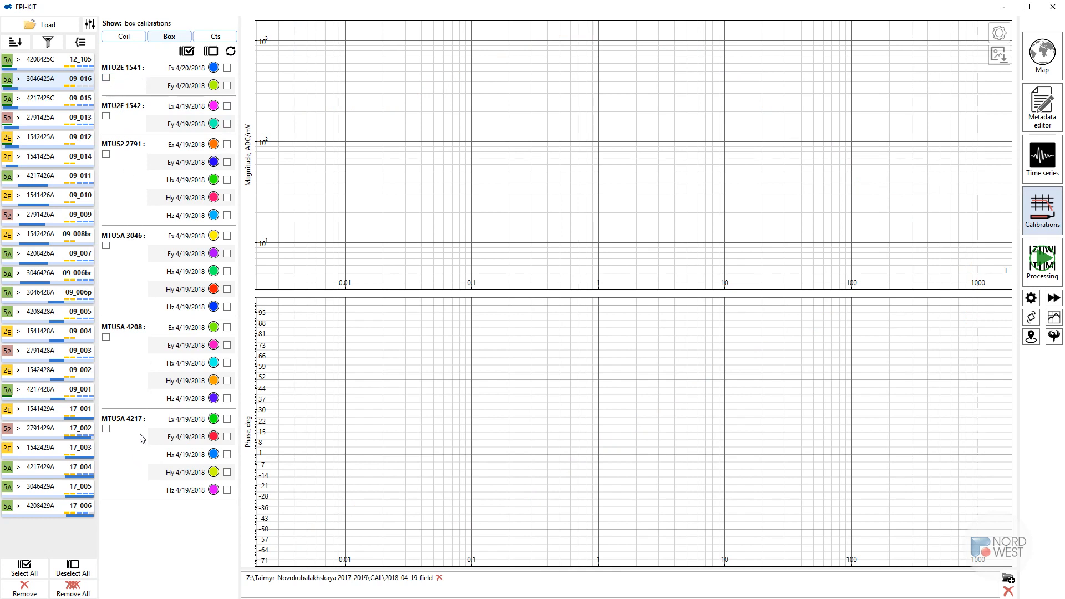
{"action": "left_click", "coordinate": [106, 154]}
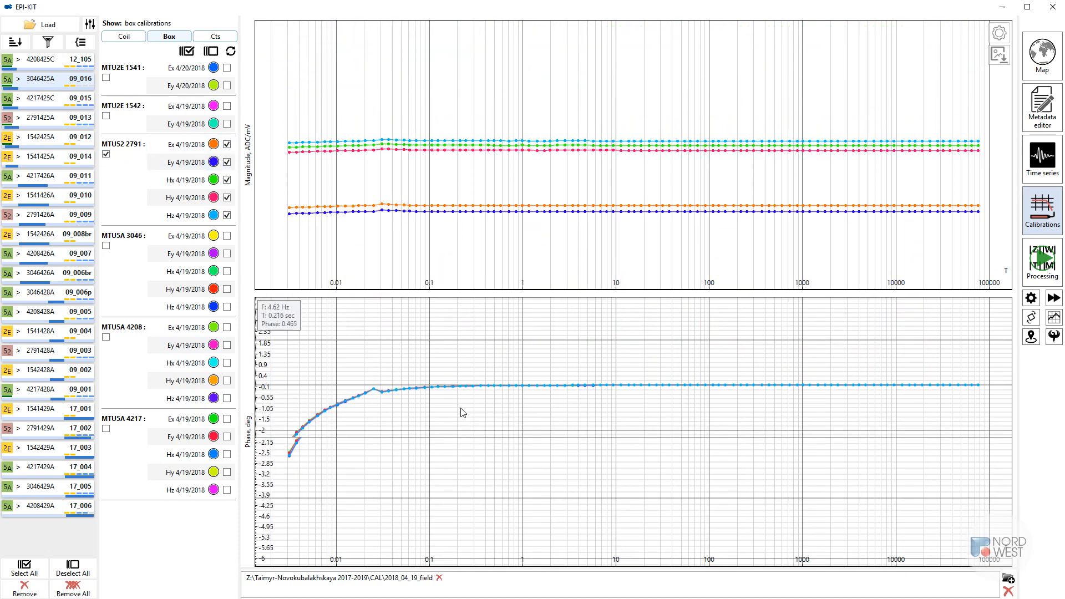
{"action": "left_click", "coordinate": [105, 245]}
{"action": "left_click", "coordinate": [106, 337]}
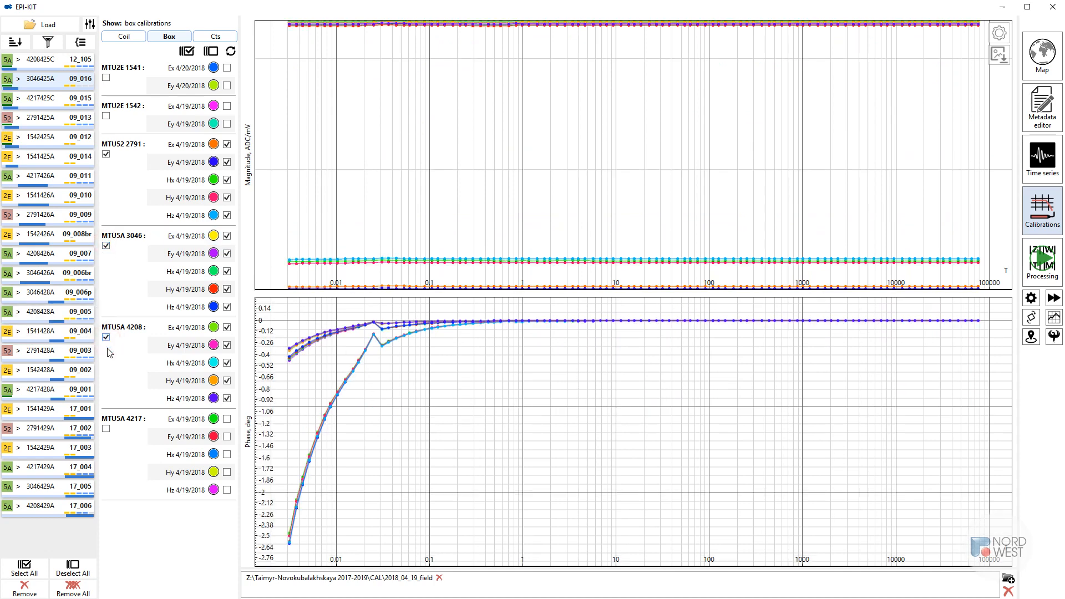
{"action": "left_click", "coordinate": [106, 428]}
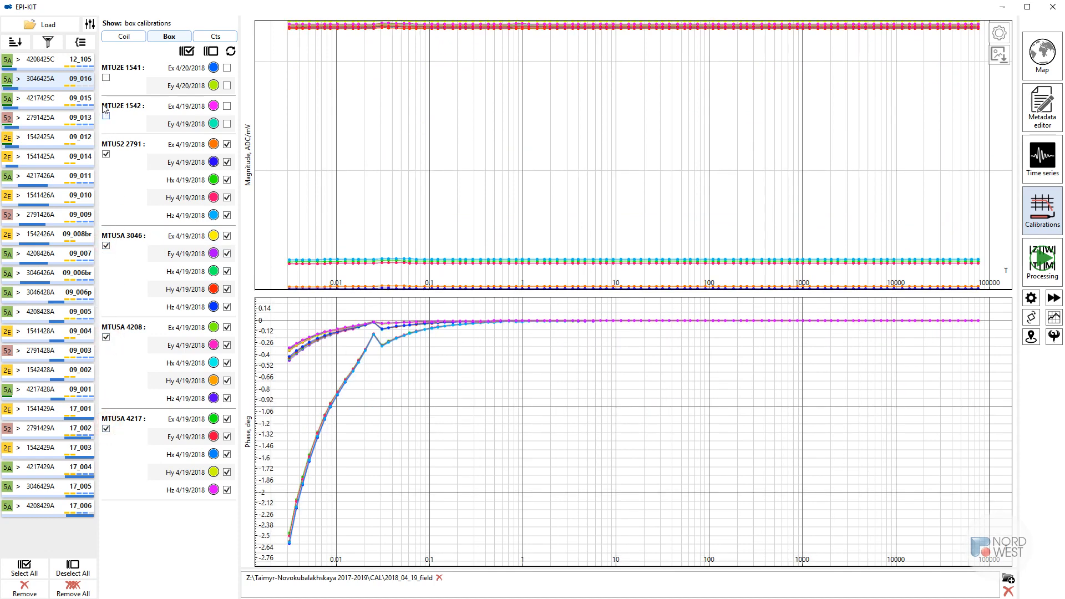
{"action": "left_click", "coordinate": [105, 78]}
{"action": "left_click", "coordinate": [106, 116]}
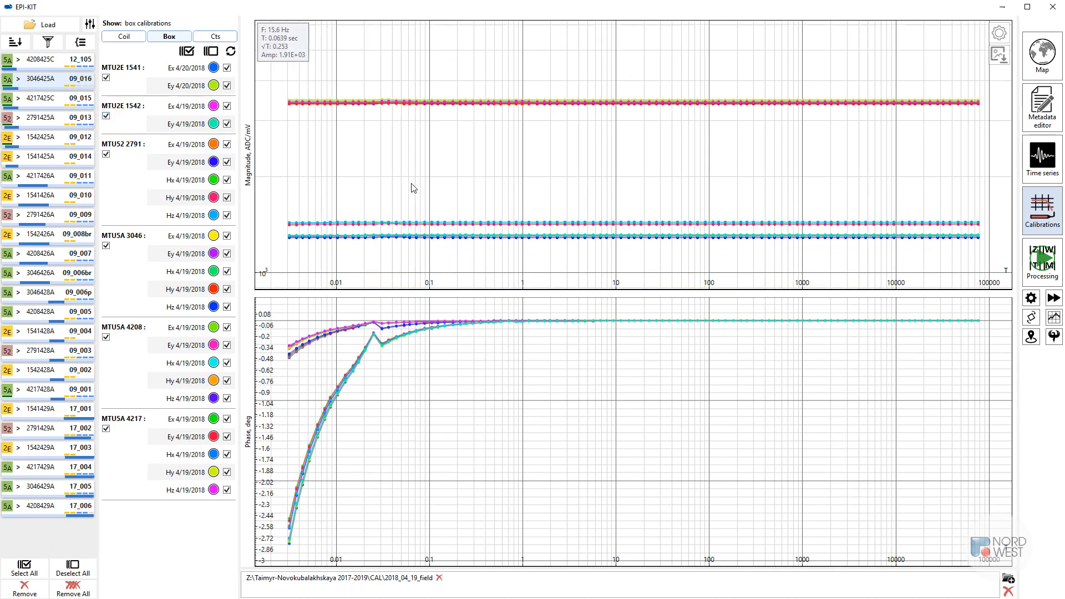
{"action": "scroll", "coordinate": [413, 187], "scroll_direction": "down", "scroll_amount": 3}
{"action": "scroll", "coordinate": [469, 366], "scroll_direction": "down", "scroll_amount": 8}
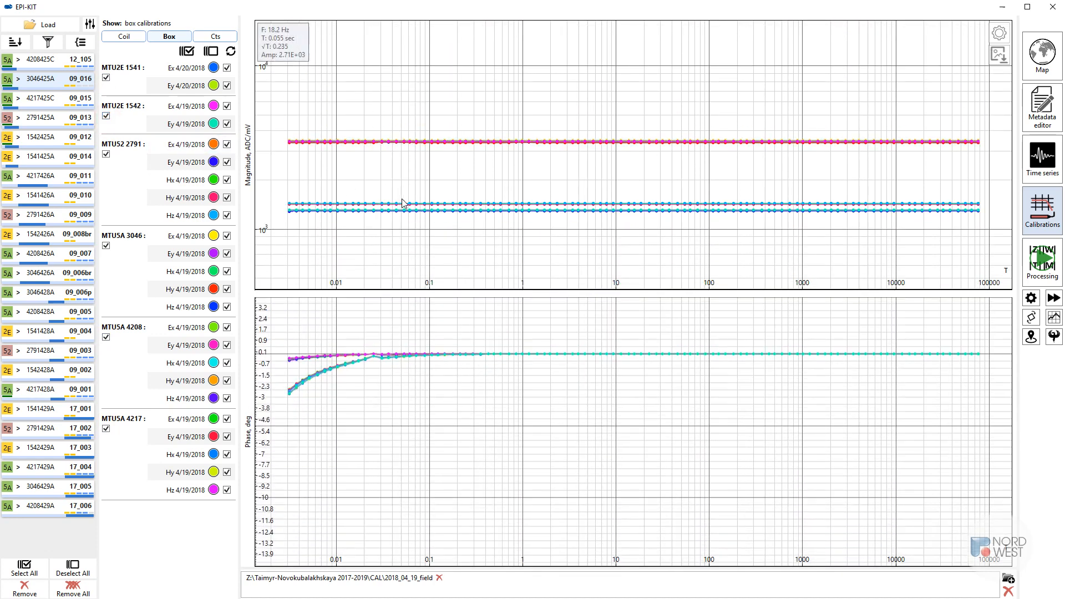
{"action": "scroll", "coordinate": [403, 203], "scroll_direction": "down", "scroll_amount": 2}
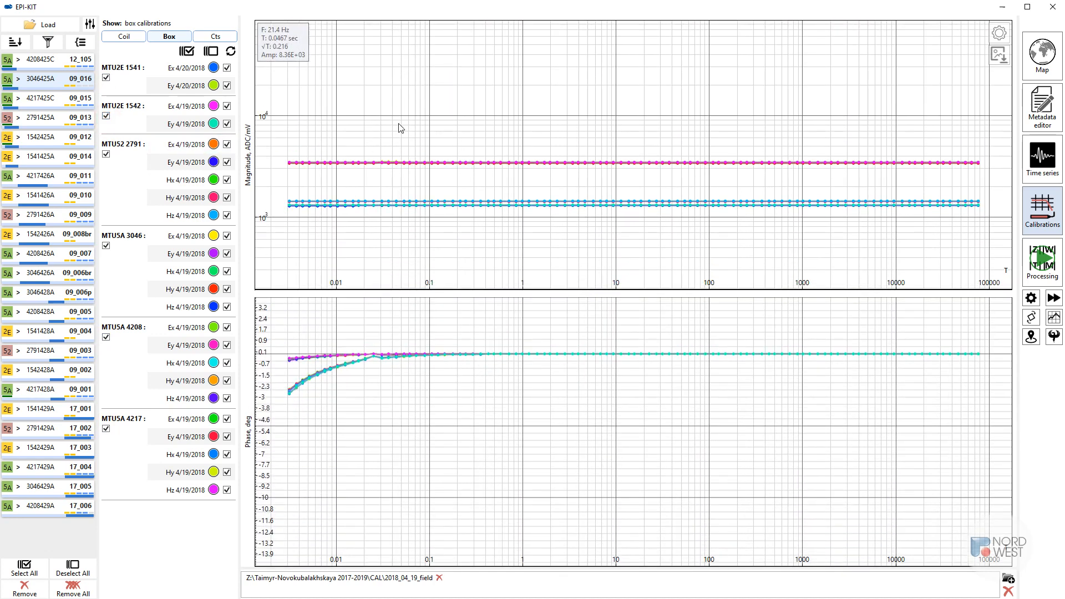
{"action": "scroll", "coordinate": [447, 177], "scroll_direction": "down", "scroll_amount": 1}
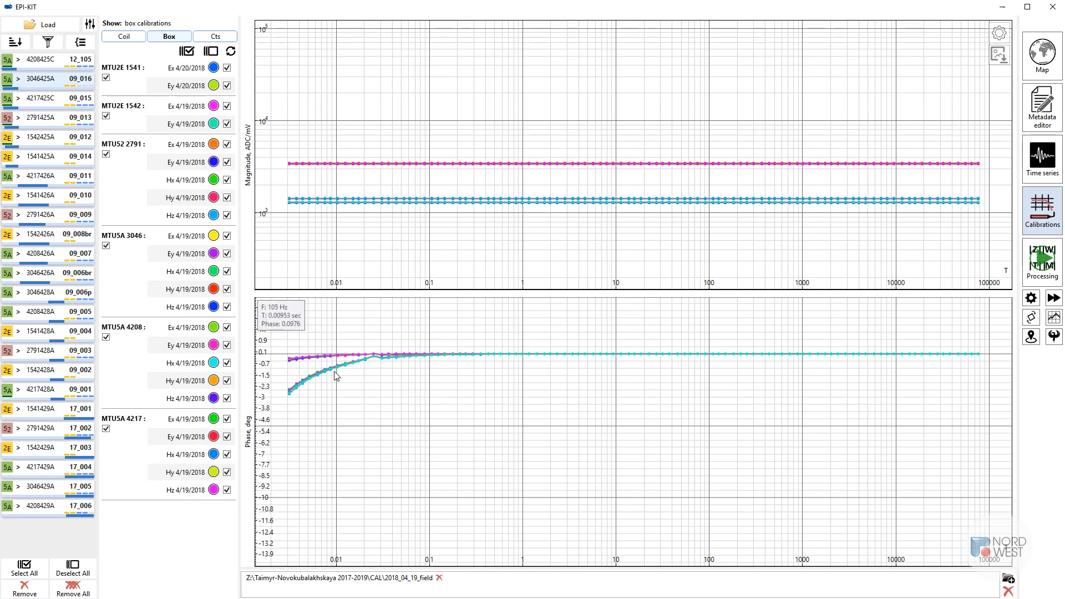
{"action": "scroll", "coordinate": [420, 397], "scroll_direction": "down", "scroll_amount": 2}
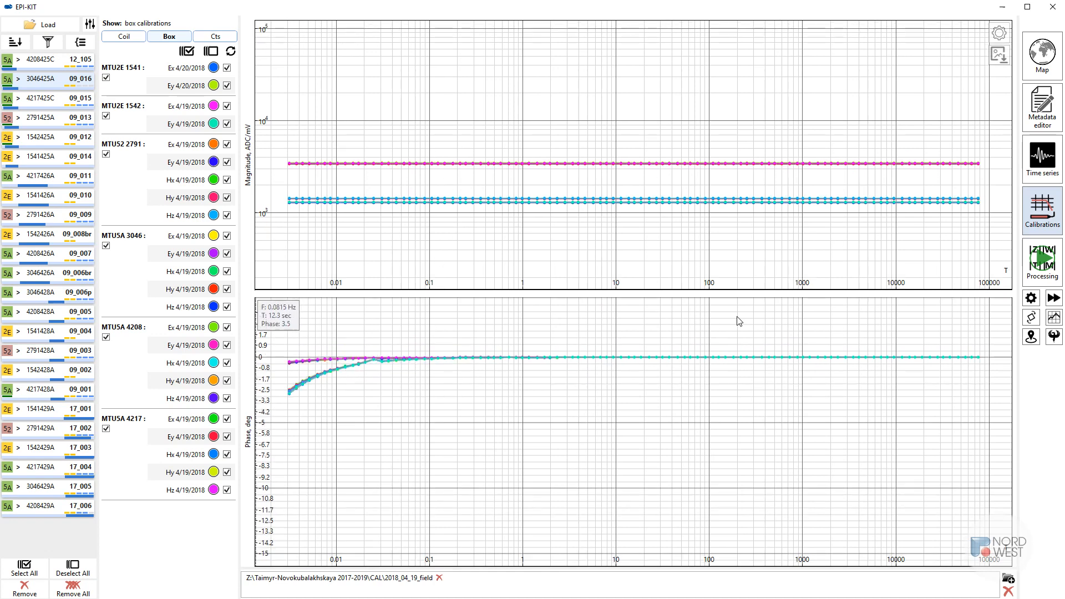